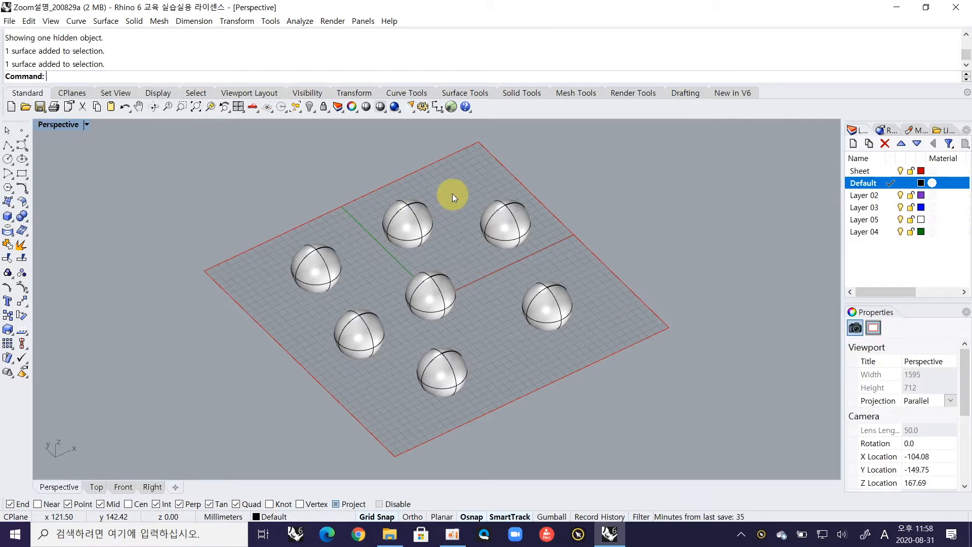
Hide the sphere in the middle of the back row and show it again.
click(417, 217)
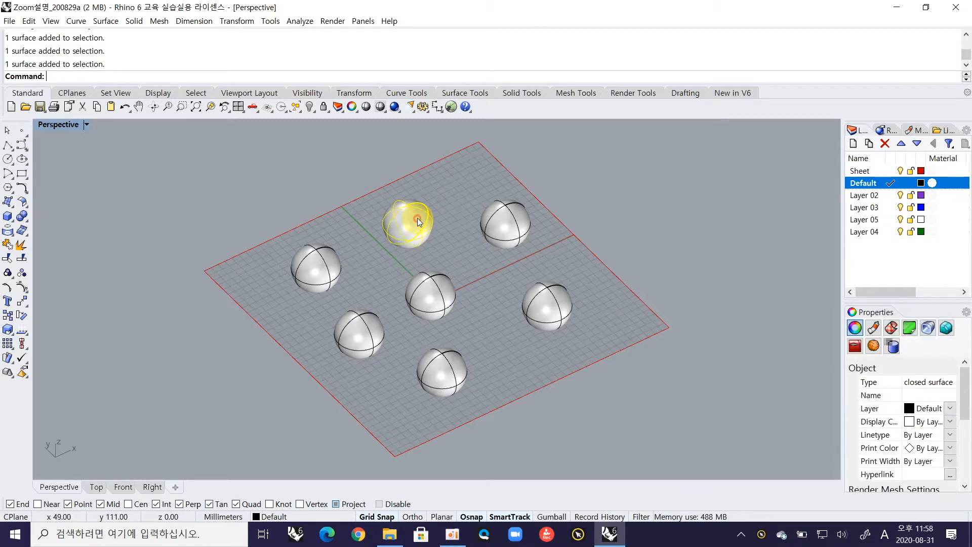
text(hide)
key(Return)
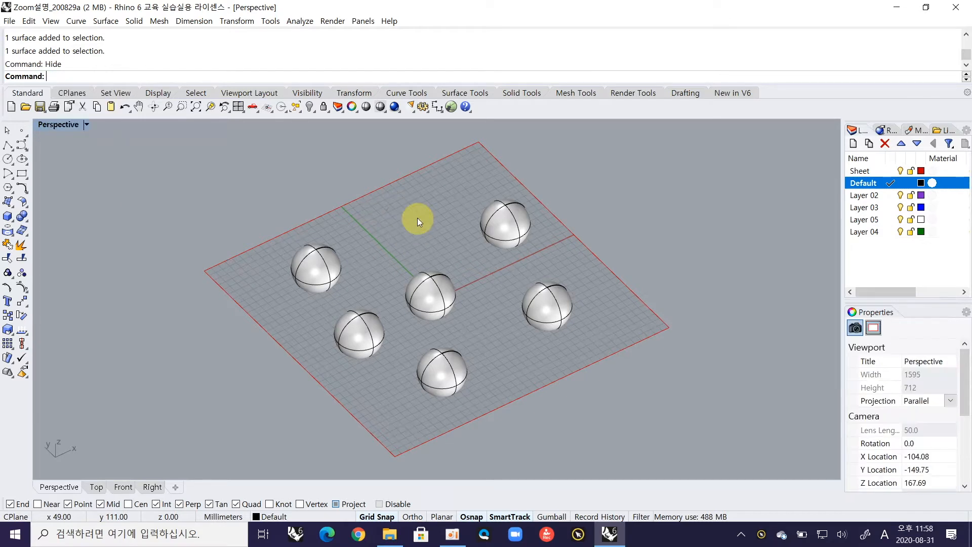
text(show)
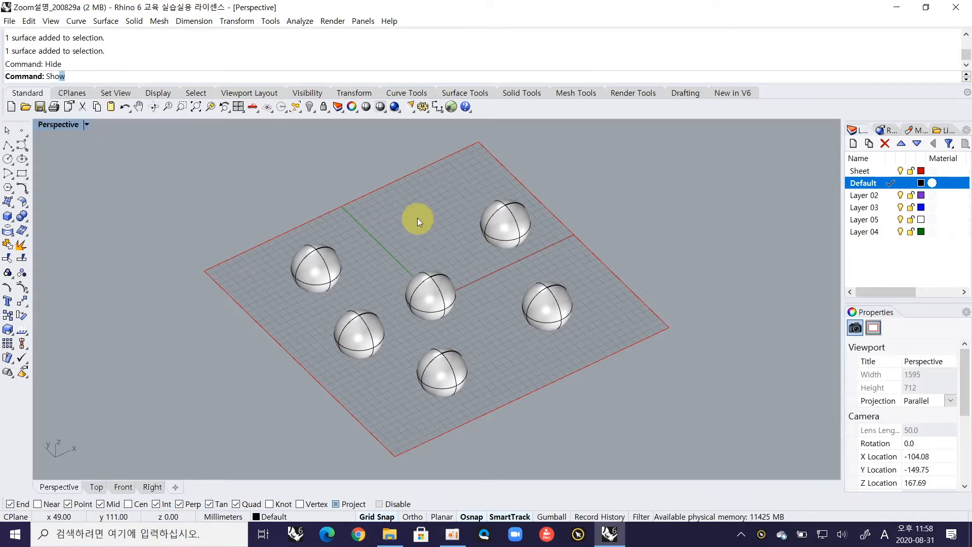
key(Return)
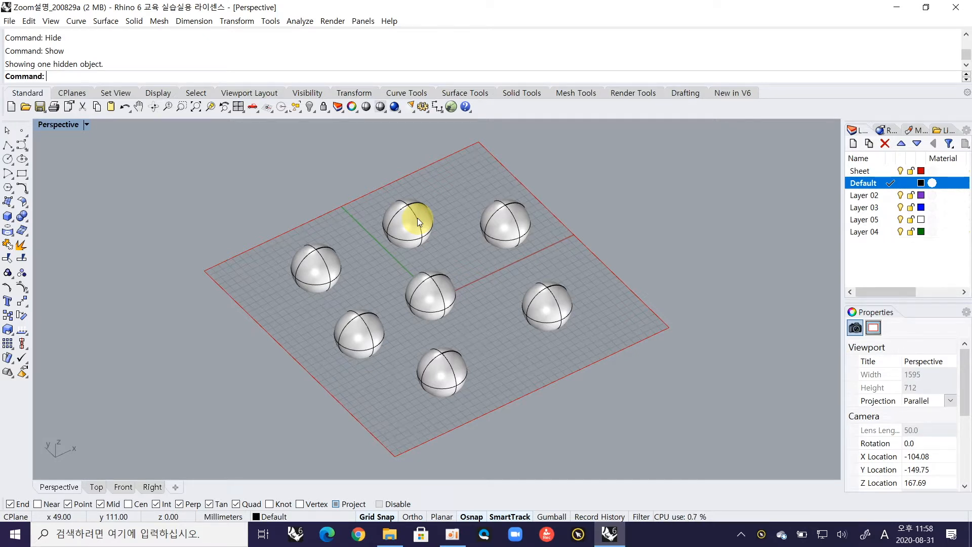
Lock the back-row sphere nearest the sheet's rear corner, try window-selecting it while locked, and unlock it.
click(515, 221)
text(lock)
key(Return)
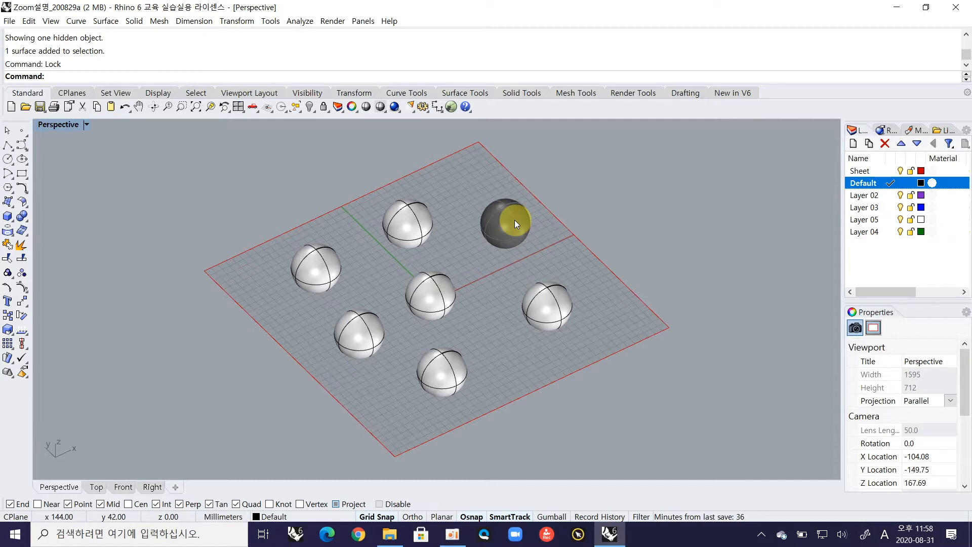
drag(456, 176, 579, 280)
text(Unlock)
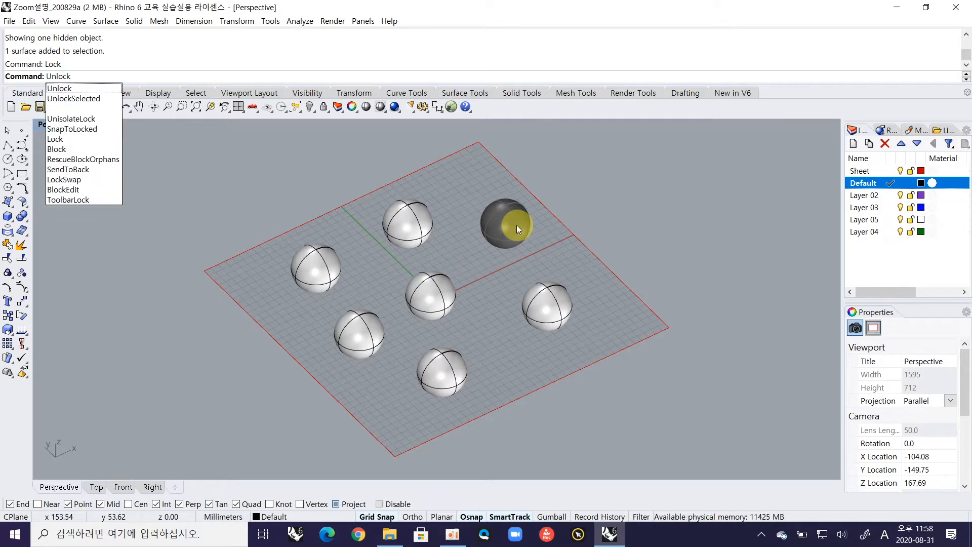
key(Return)
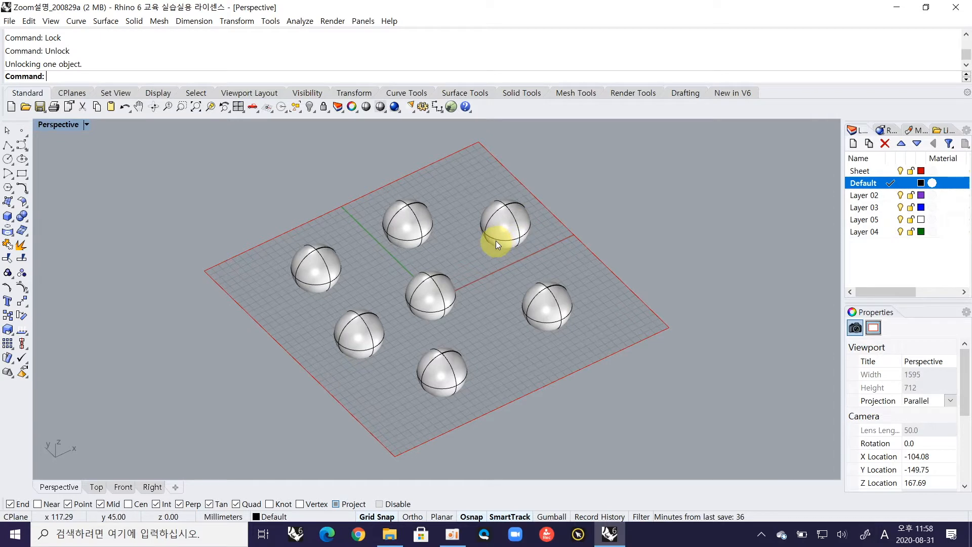
Select the back-row middle sphere and add the three neighbouring spheres on the left half of the sheet one by one.
click(317, 257)
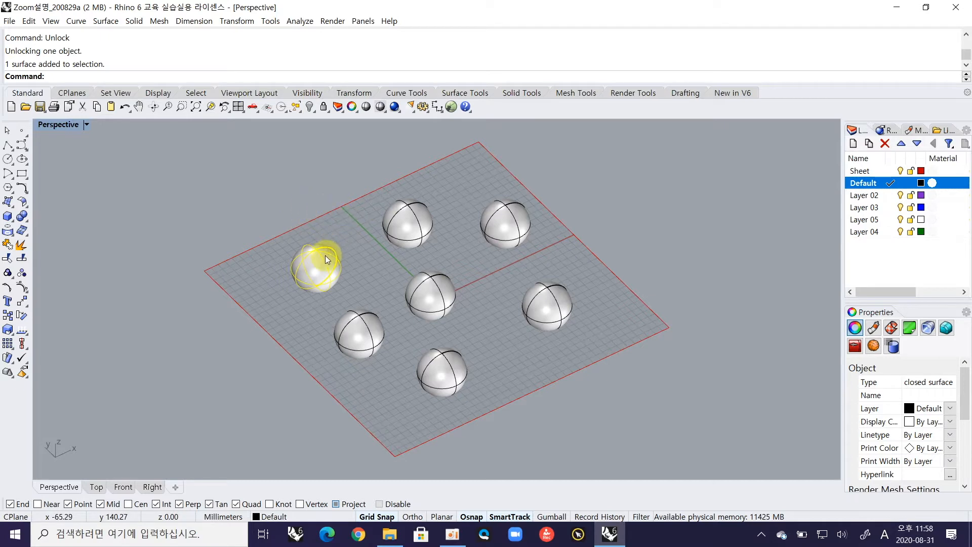
click(410, 226)
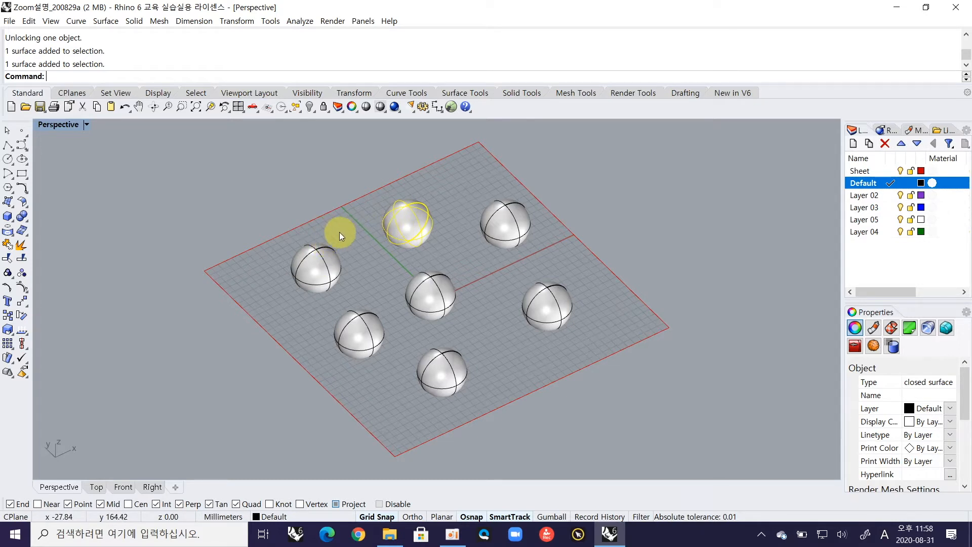
shift+click(330, 257)
shift+click(362, 329)
shift+click(422, 294)
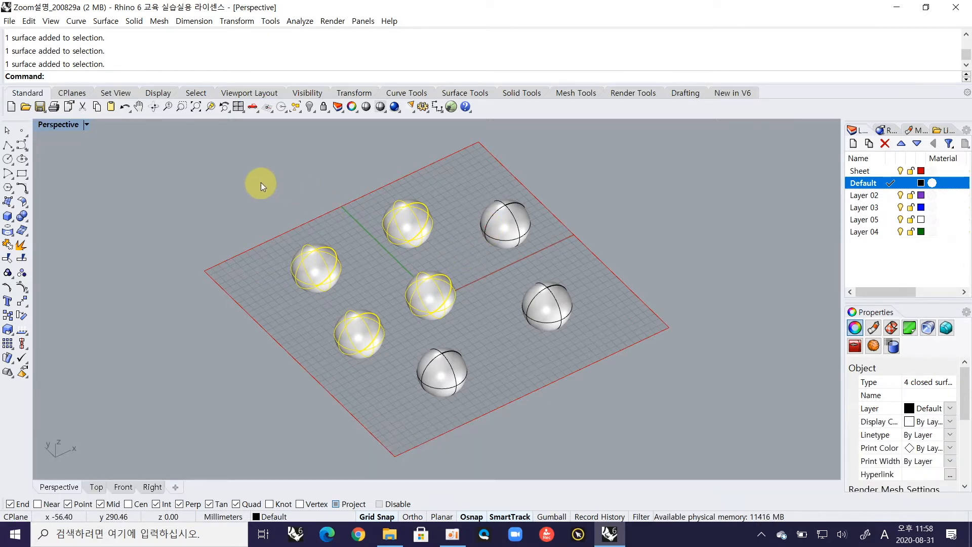
Reselect the same four left-half spheres with one enclosing selection window, and clear the selection.
click(241, 170)
drag(241, 170, 493, 369)
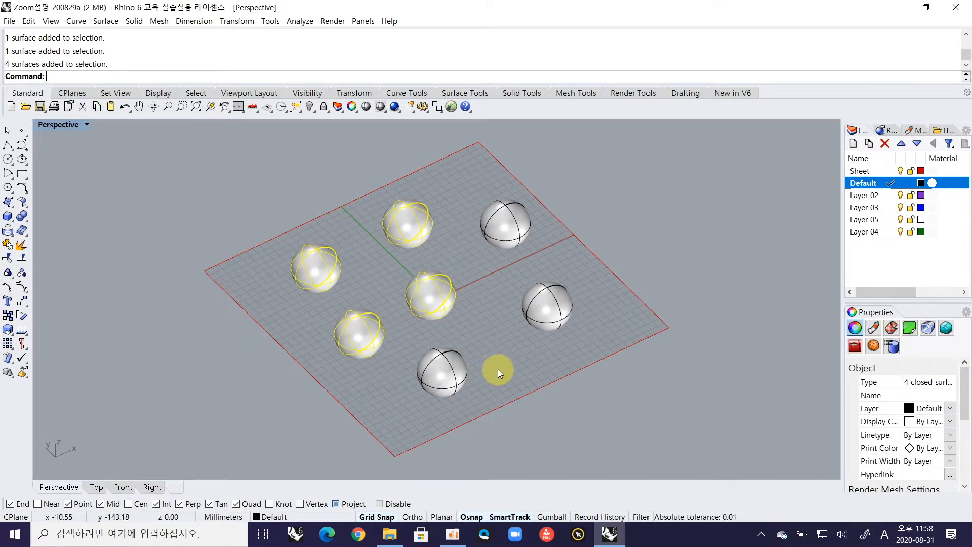
click(498, 343)
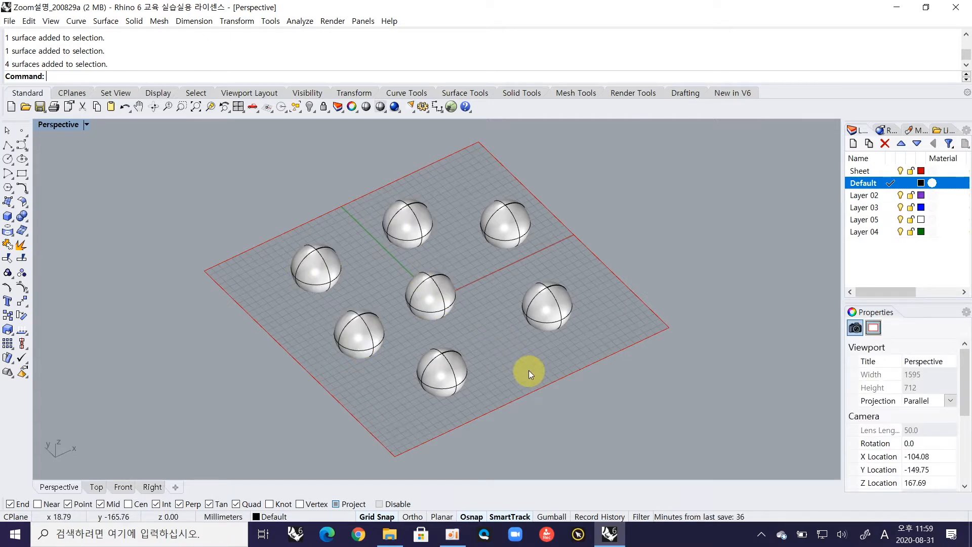
Select six spheres and the sheet boundary with a crossing window, and clear the selection.
drag(501, 375, 302, 226)
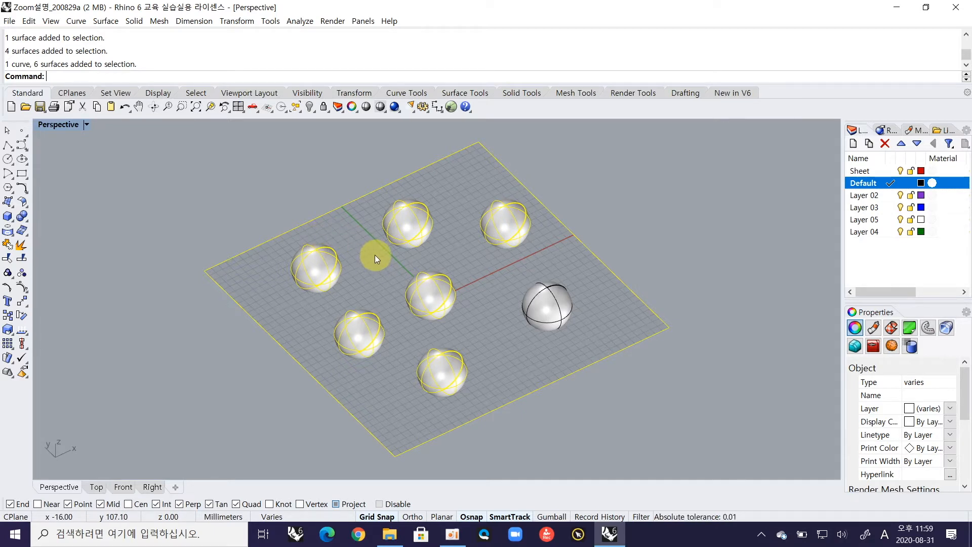
click(461, 242)
right_click(461, 241)
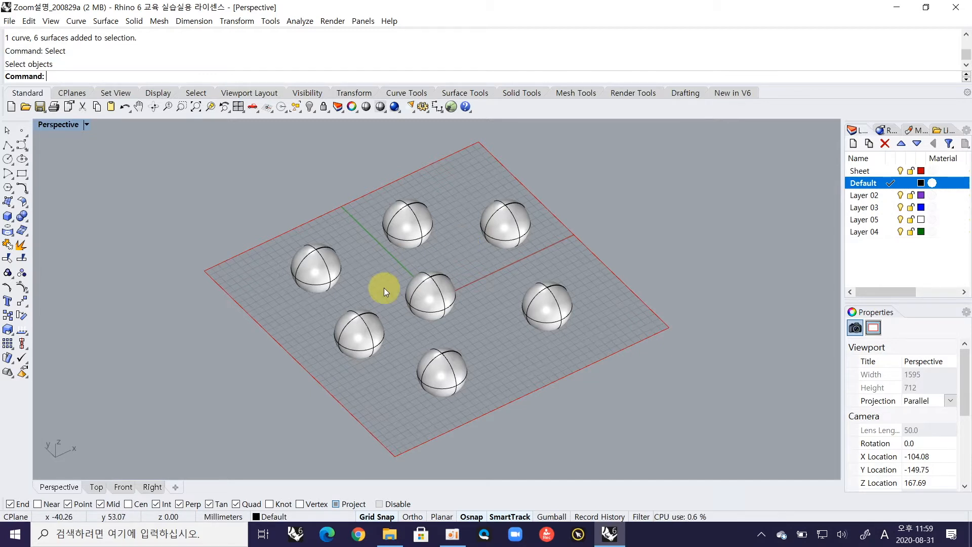
Use the Select command to pick the three back-row spheres and finish the selection.
text(Select)
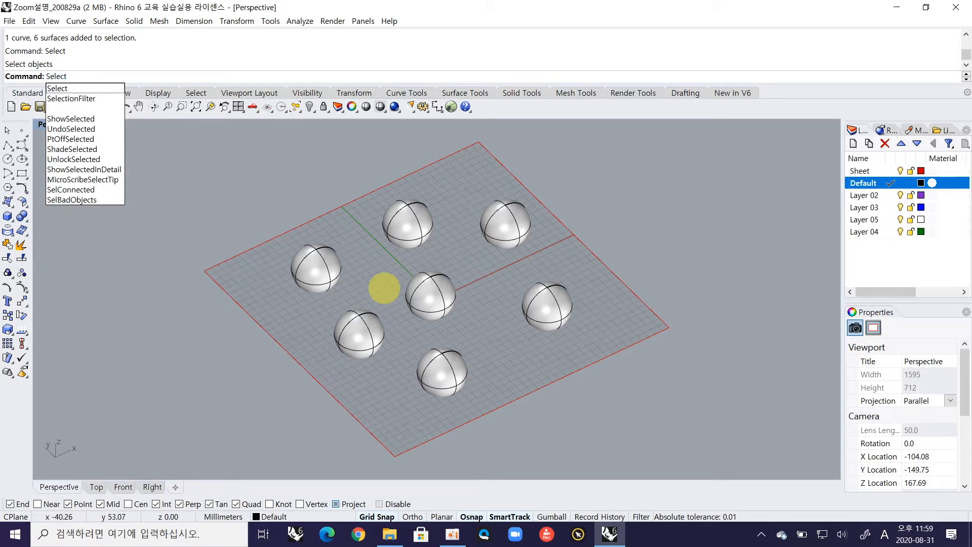
key(Return)
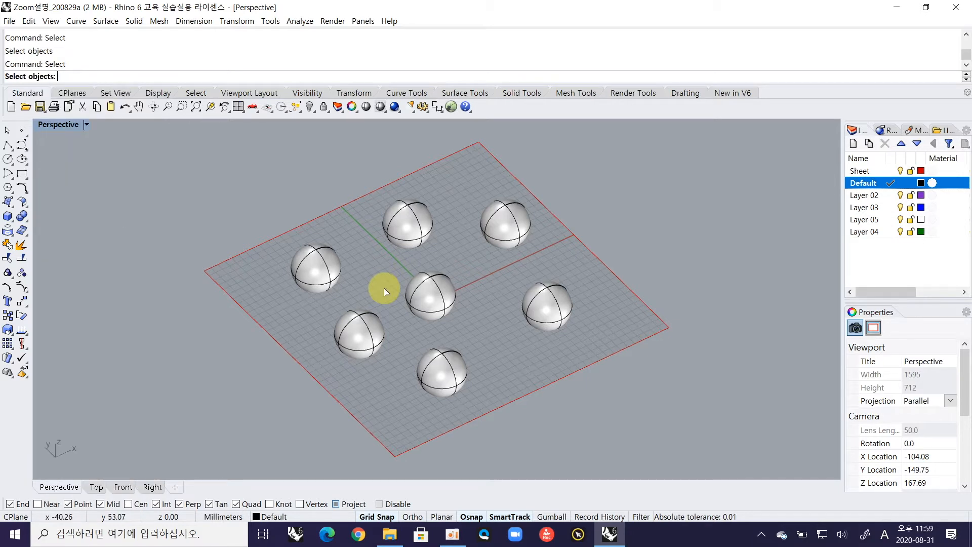
click(315, 259)
click(416, 222)
click(506, 224)
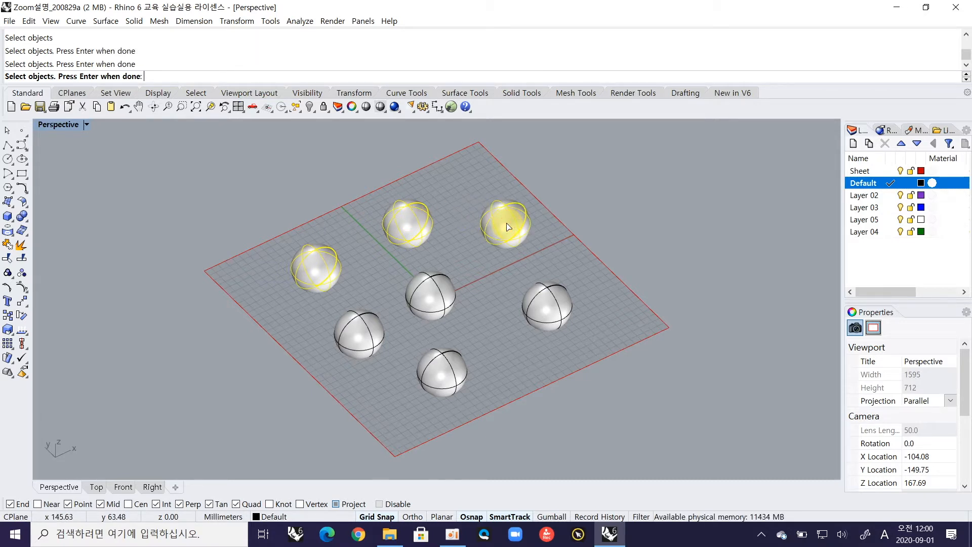
key(Return)
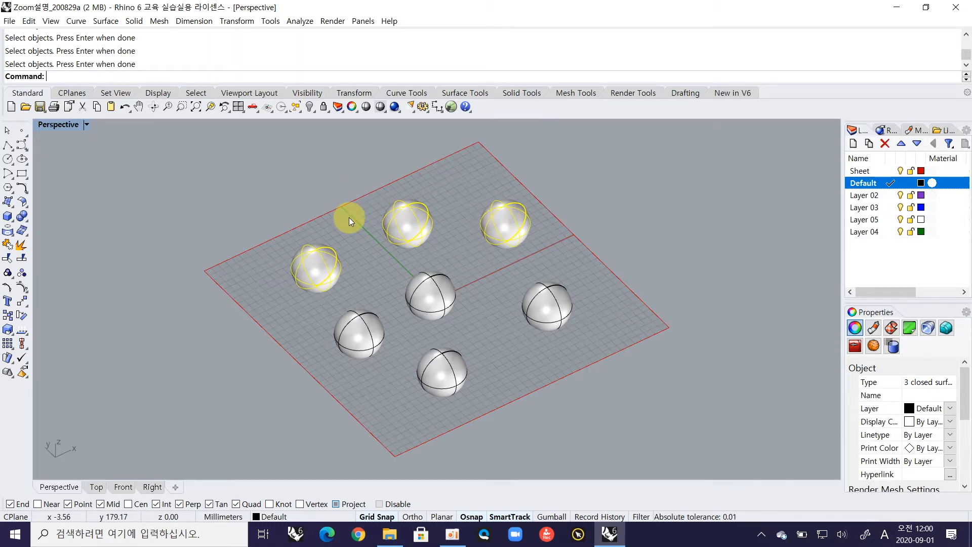
Reselect the three back-row spheres by adding them individually, and repeat the selection with an enclosing window.
click(300, 193)
click(313, 263)
shift+click(412, 218)
shift+click(491, 227)
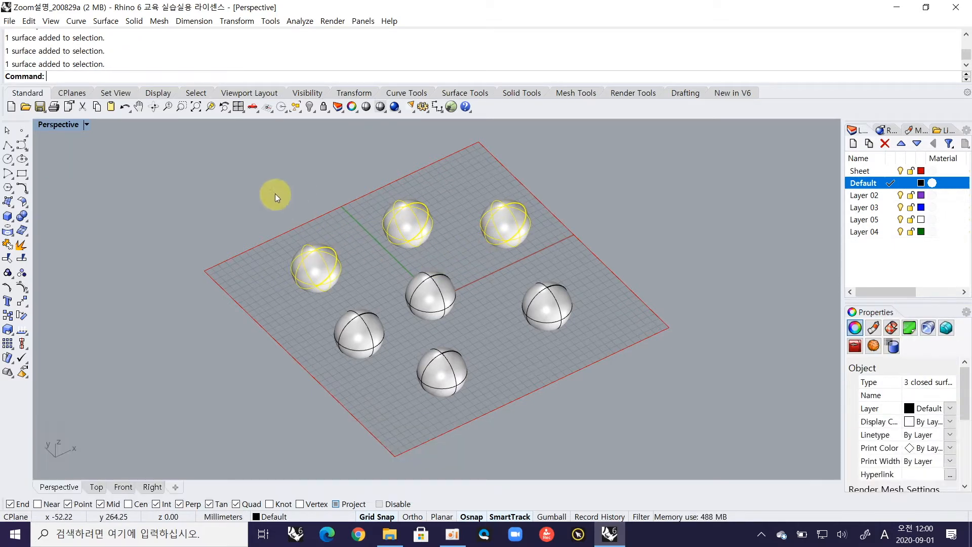
click(275, 193)
drag(244, 163, 576, 299)
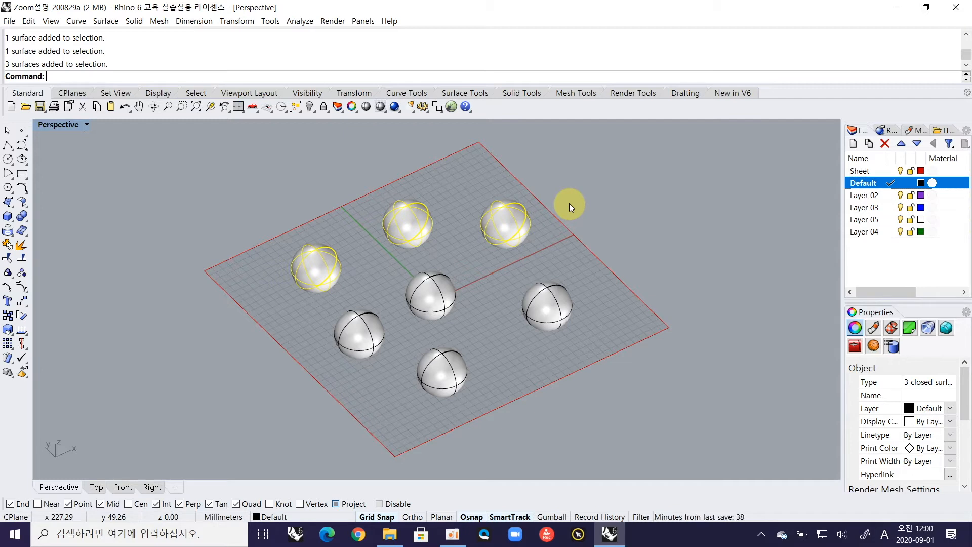
Hide only the middle sphere of the back row.
click(424, 209)
text(hide)
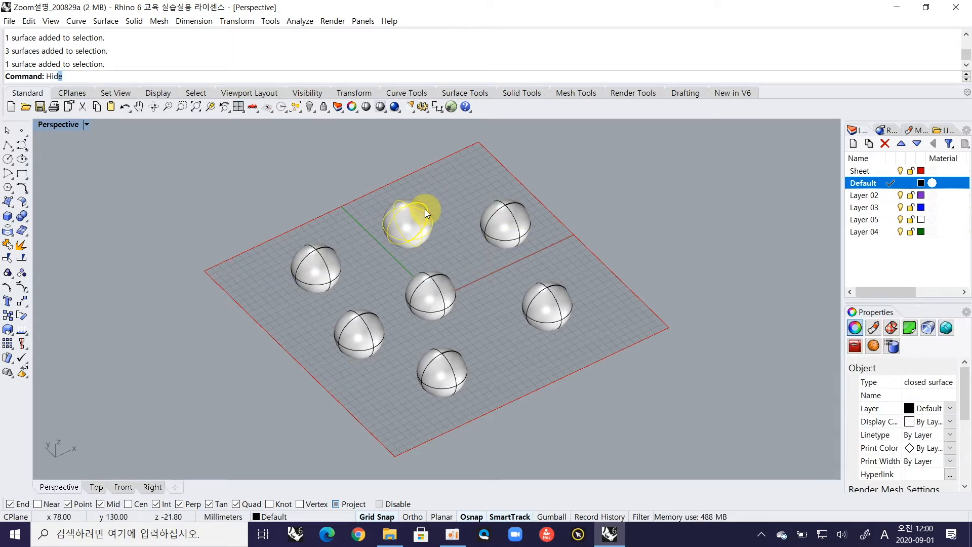
key(Return)
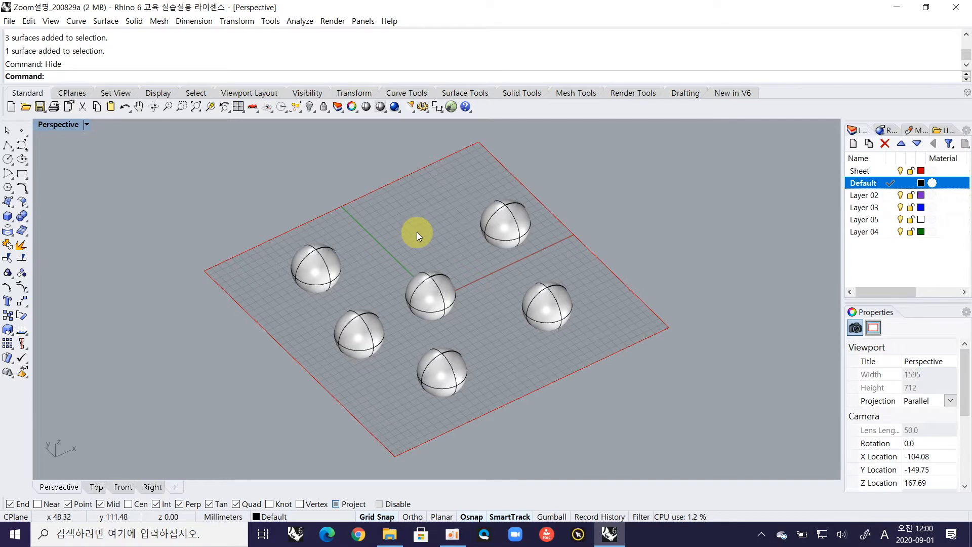
Try to bring back the deleted back-row middle sphere with Show, undo its deletion, and deselect it.
text(Show)
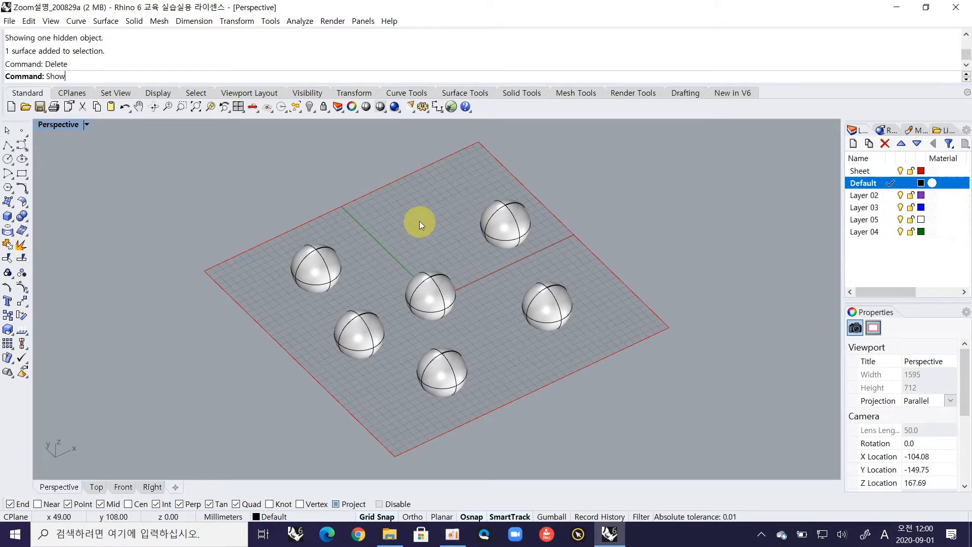
key(Return)
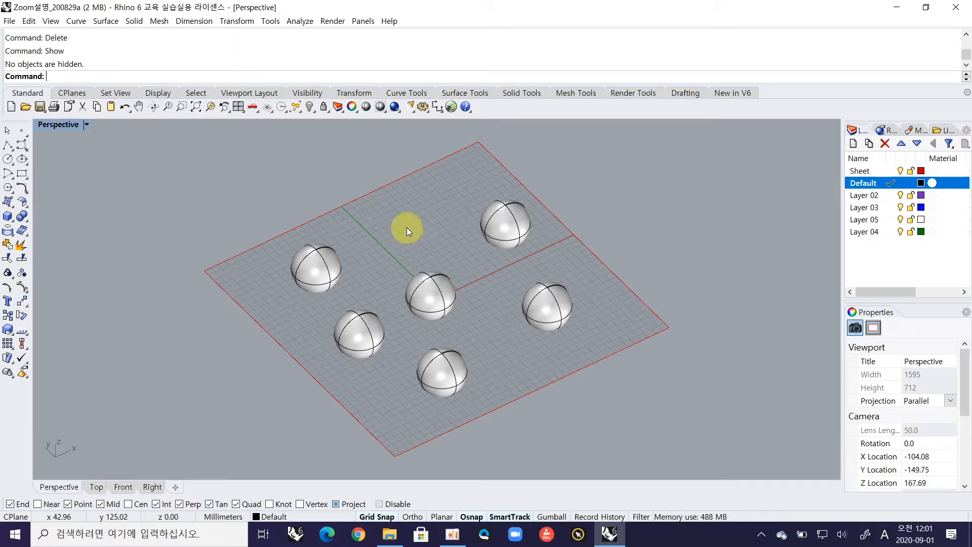
key(ctrl+z)
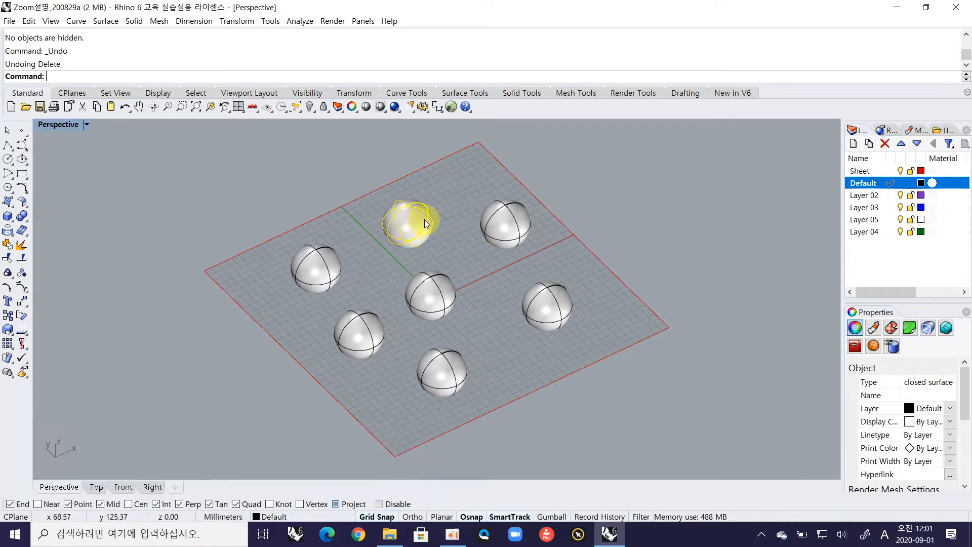
click(455, 234)
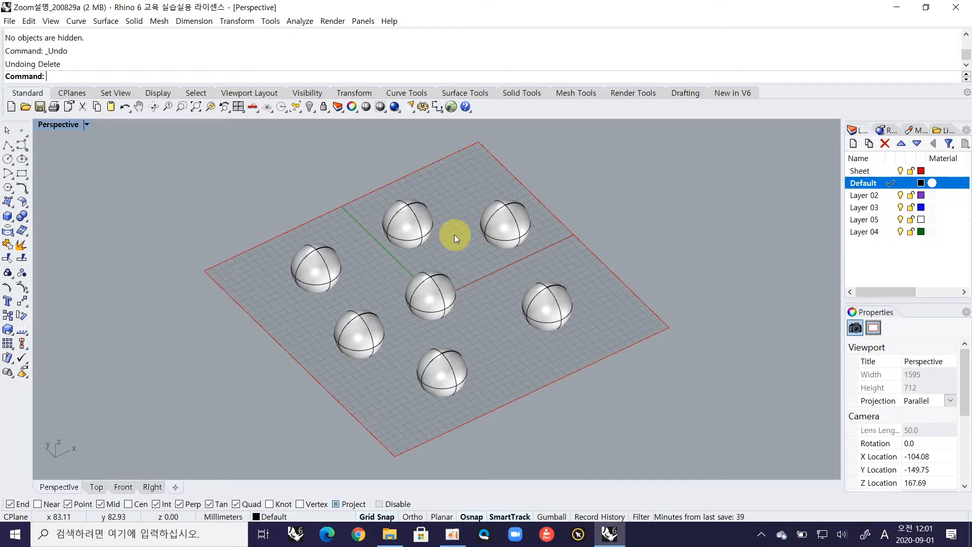
Select all objects in the model with SelAll and clear the selection.
text(SelAll)
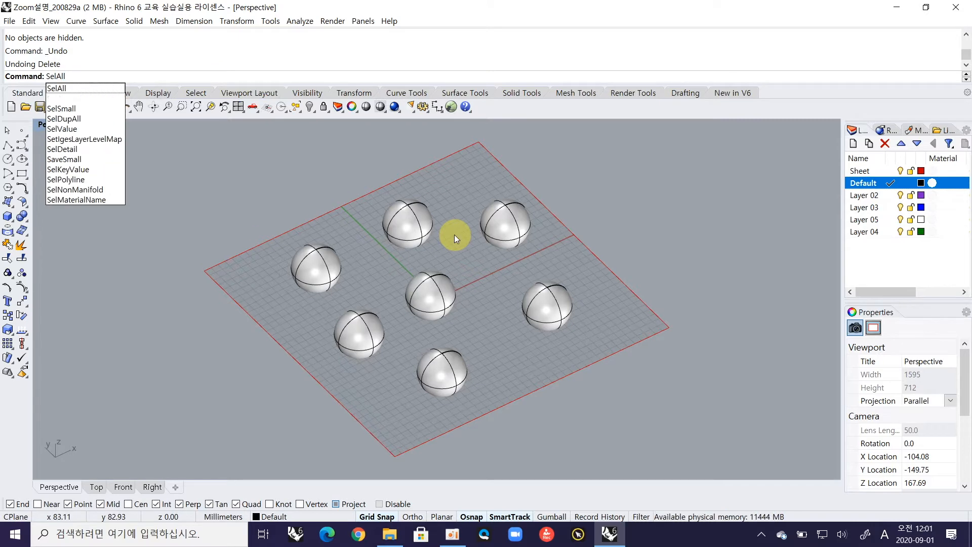
key(Return)
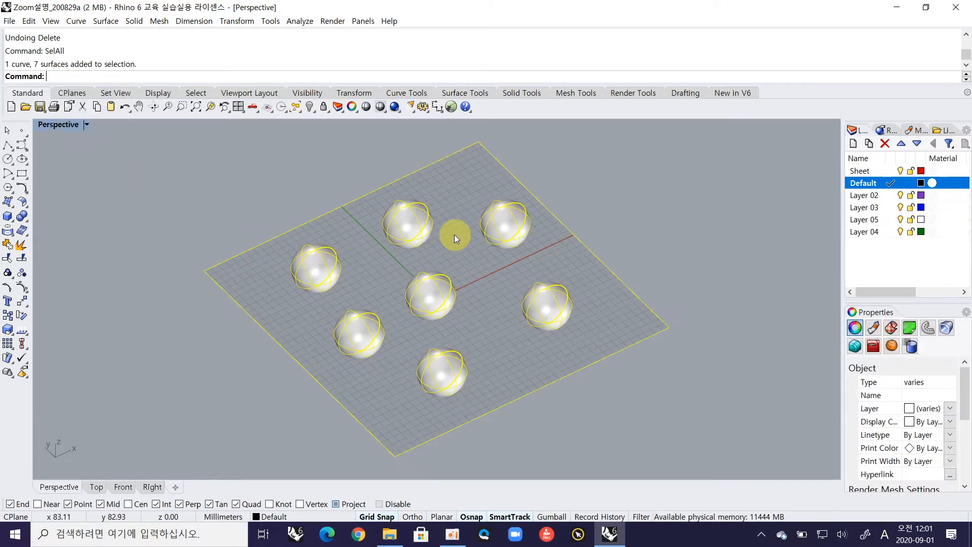
click(454, 235)
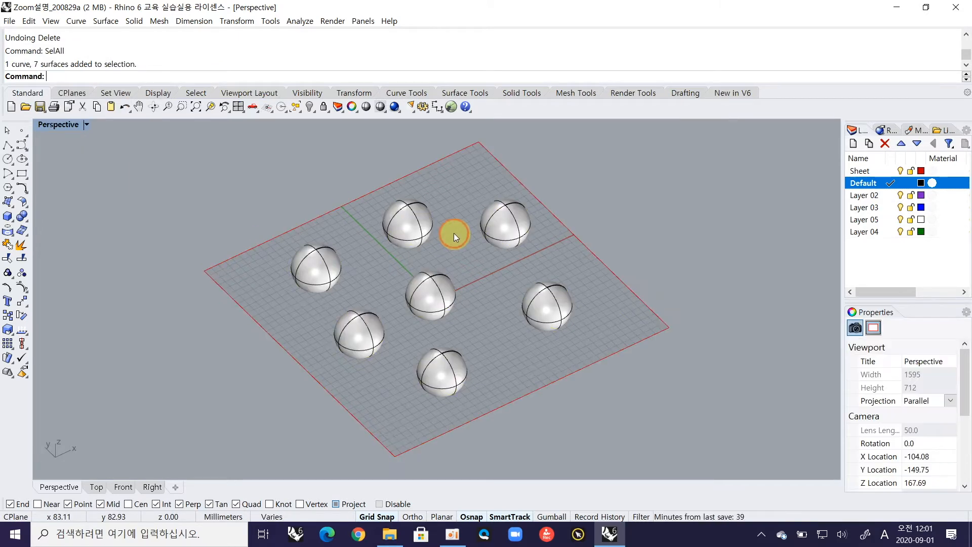
Copy the left and middle back-row spheres, using the sheet's left corner as base point and its rear corner as destination.
click(310, 266)
shift+click(406, 214)
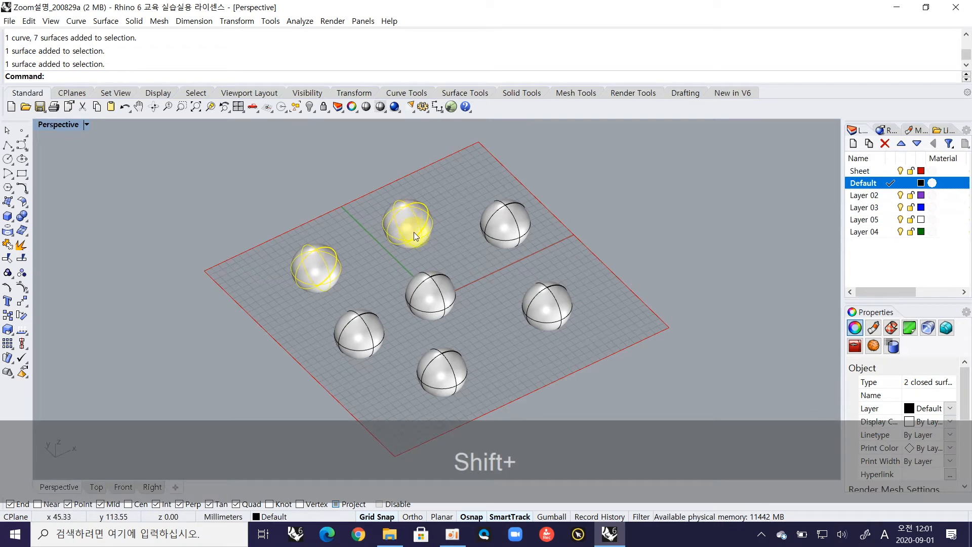
text(Copy)
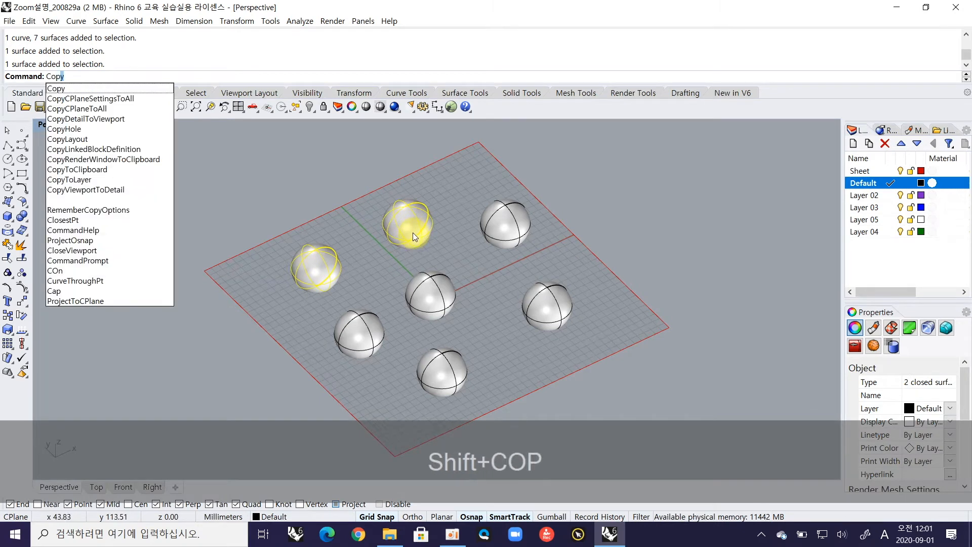
key(space)
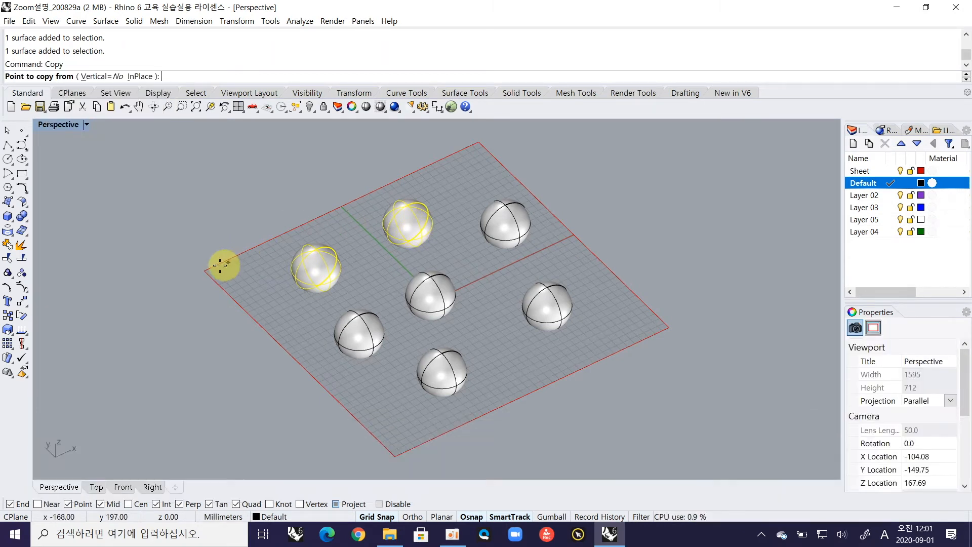
click(205, 270)
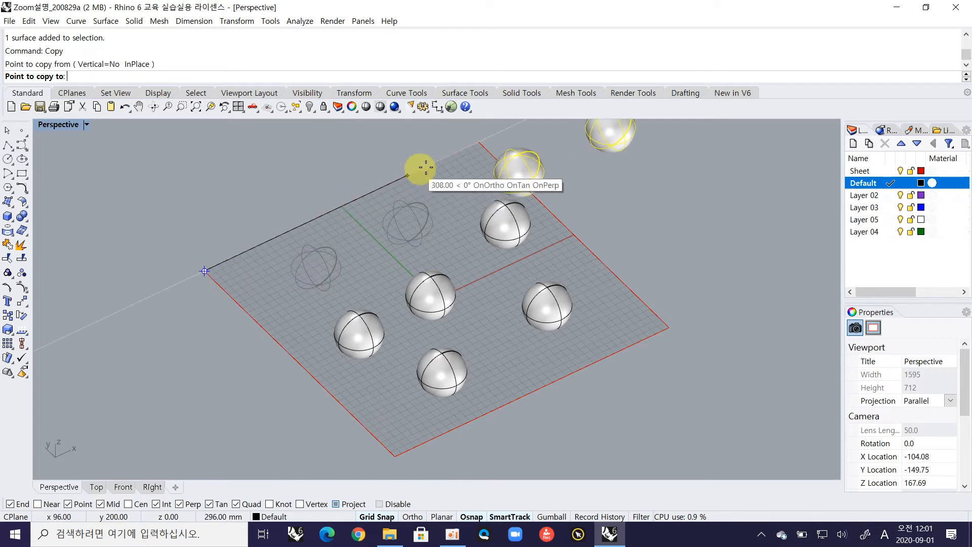
click(476, 143)
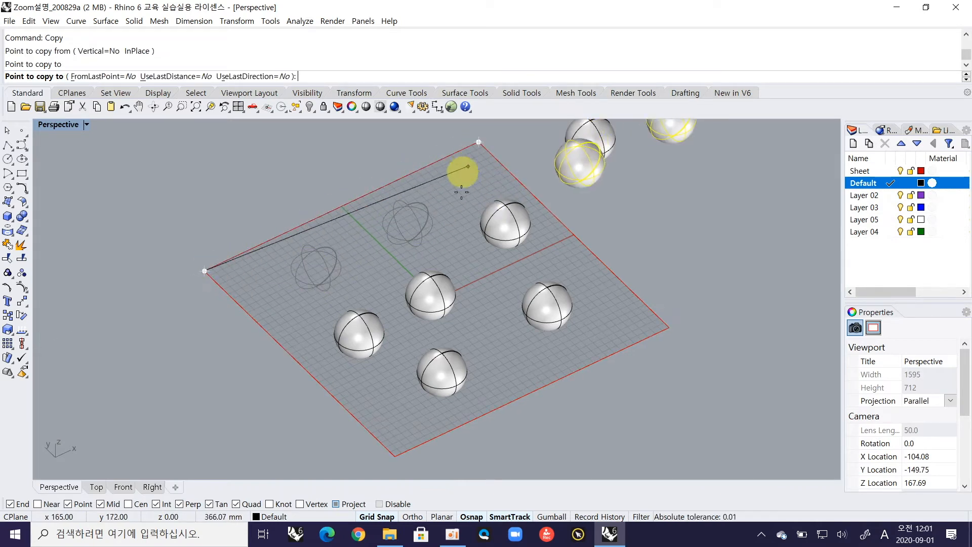
key(Return)
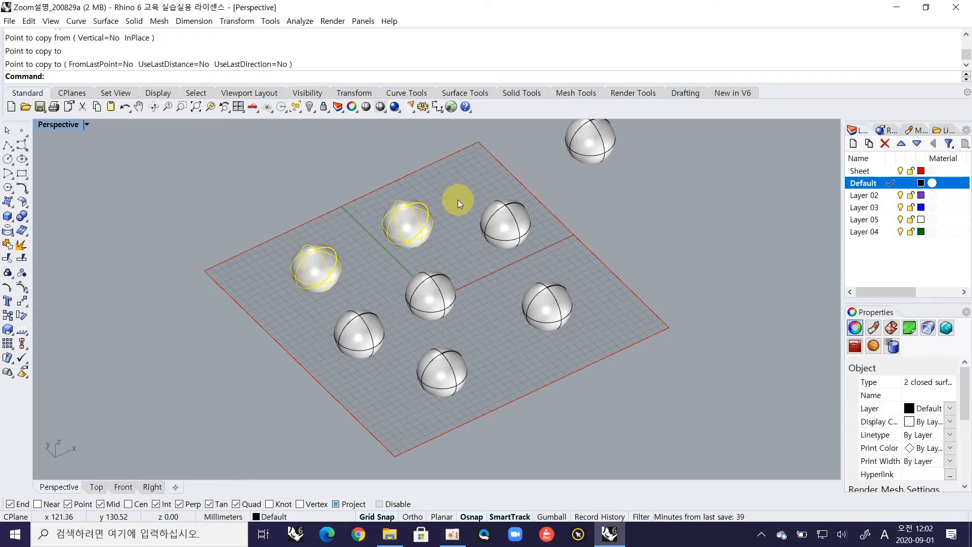
Select the two newly copied spheres as the last changed objects with SelLast, and clear the selection.
ctrl+right_drag(484, 273, 481, 297)
shift+right_drag(633, 225, 495, 293)
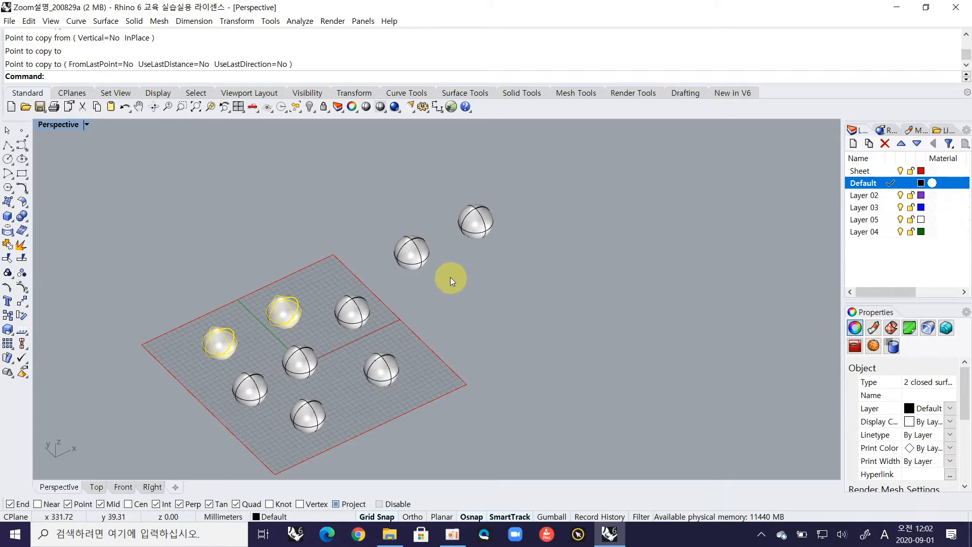
text(Sel)
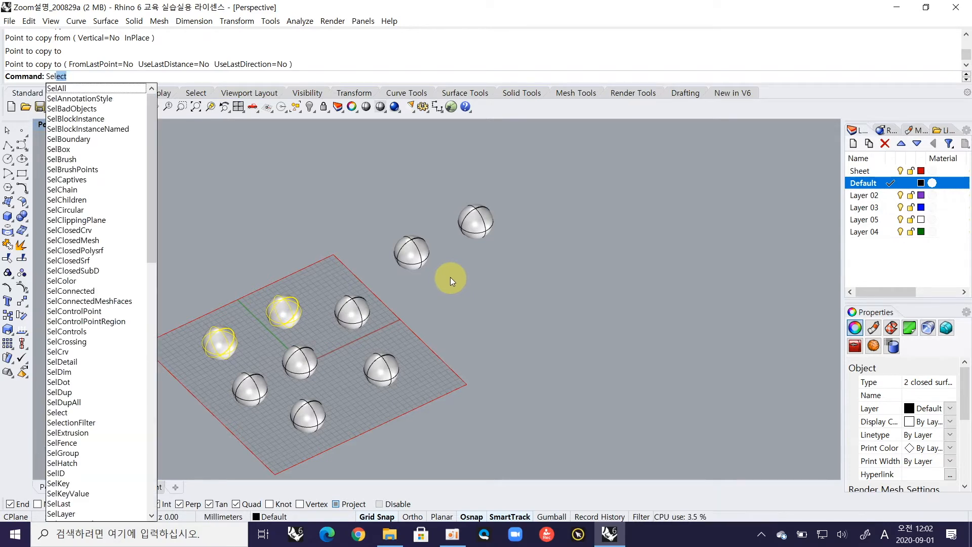
text(Las)
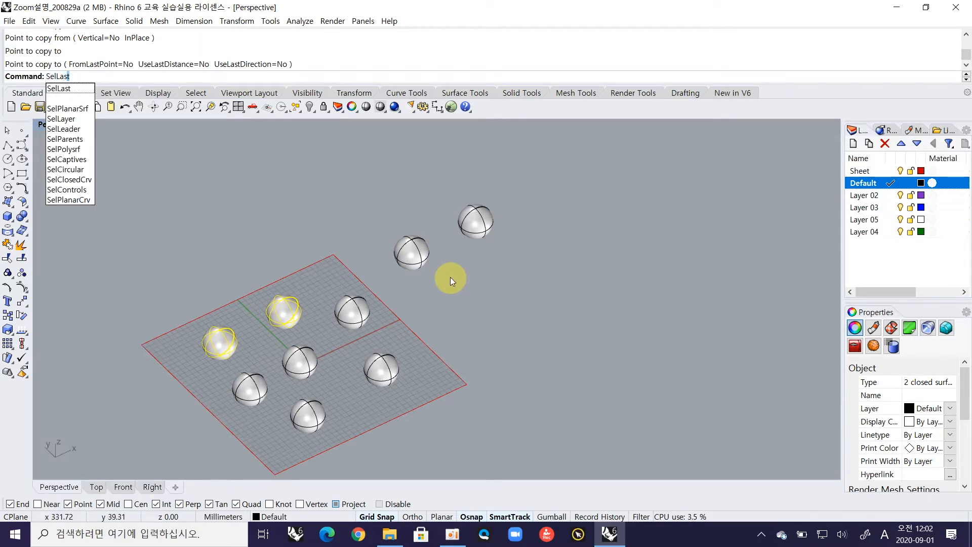
key(Return)
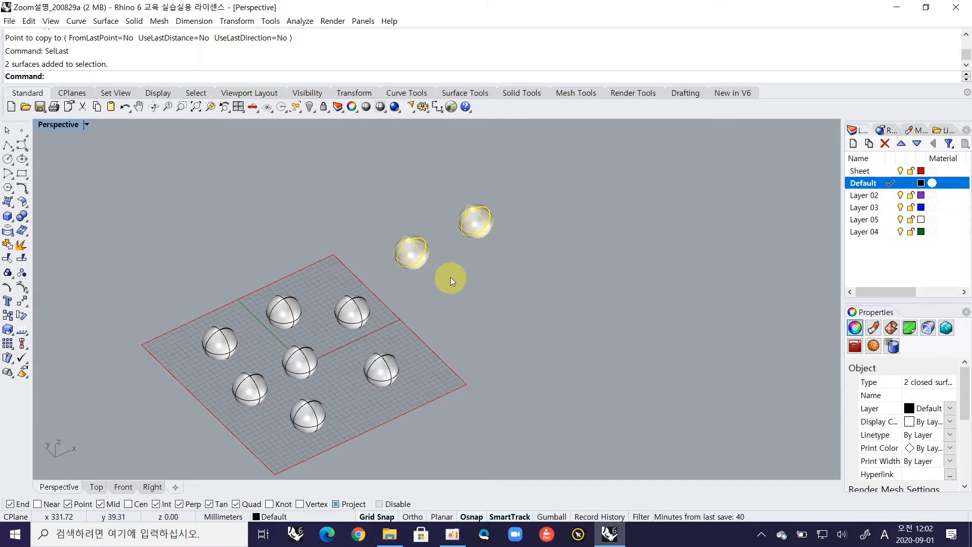
click(451, 277)
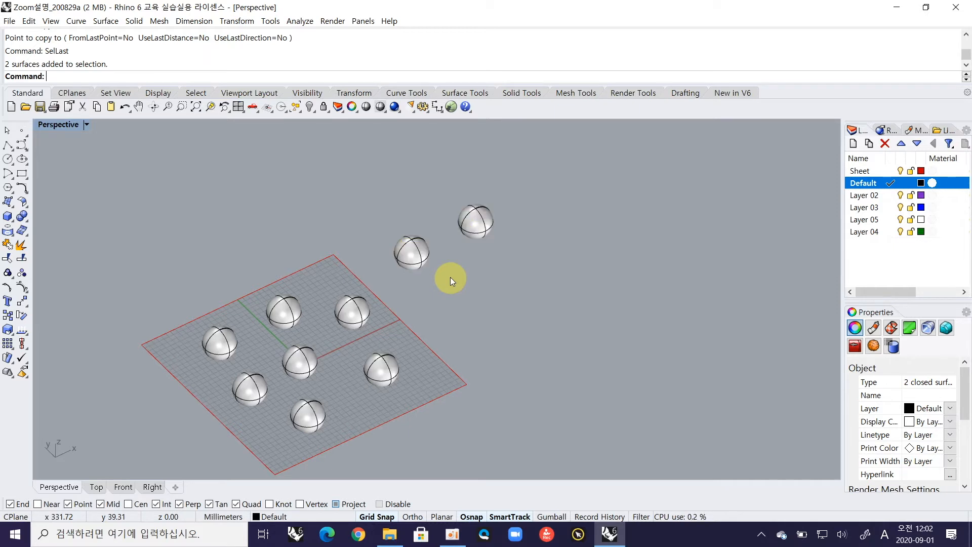
Move the left of the two copied spheres freehand to just below the other copy, and deselect it.
click(417, 255)
drag(411, 249, 484, 291)
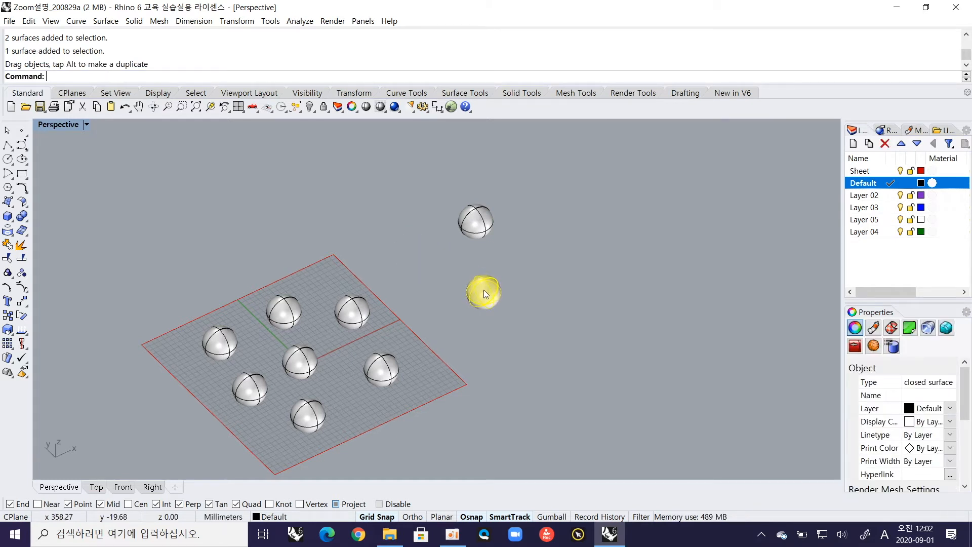
click(518, 267)
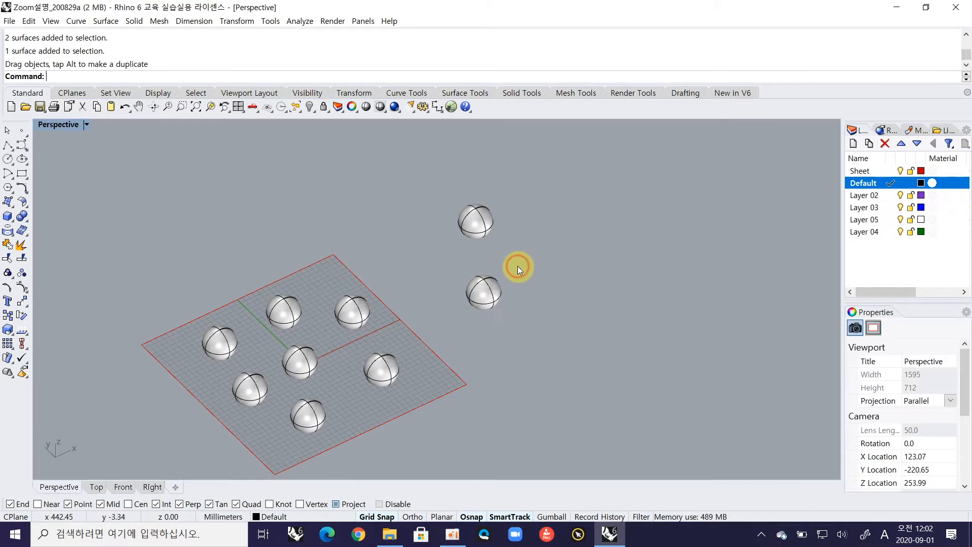
Select the most recently moved sphere with SelLast, and clear the selection.
text(SelLast)
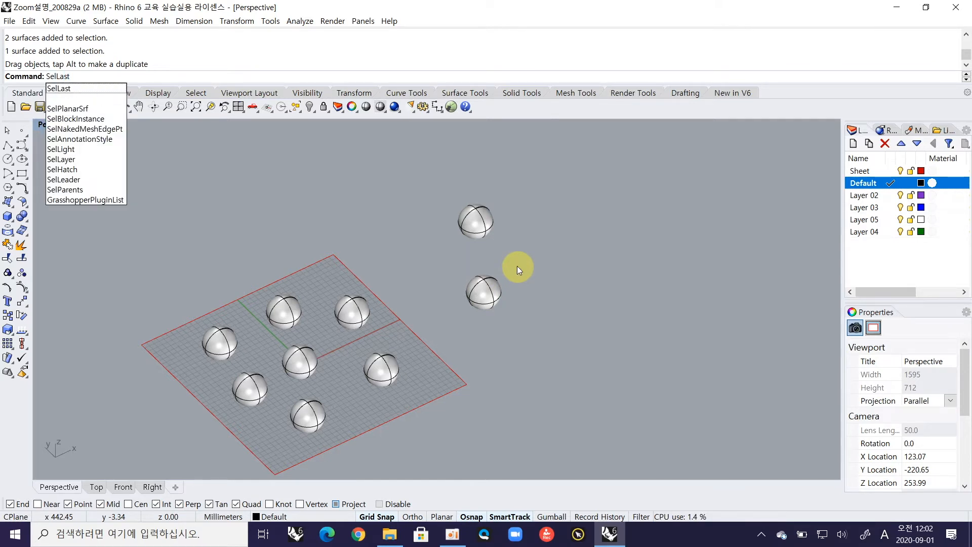
key(Return)
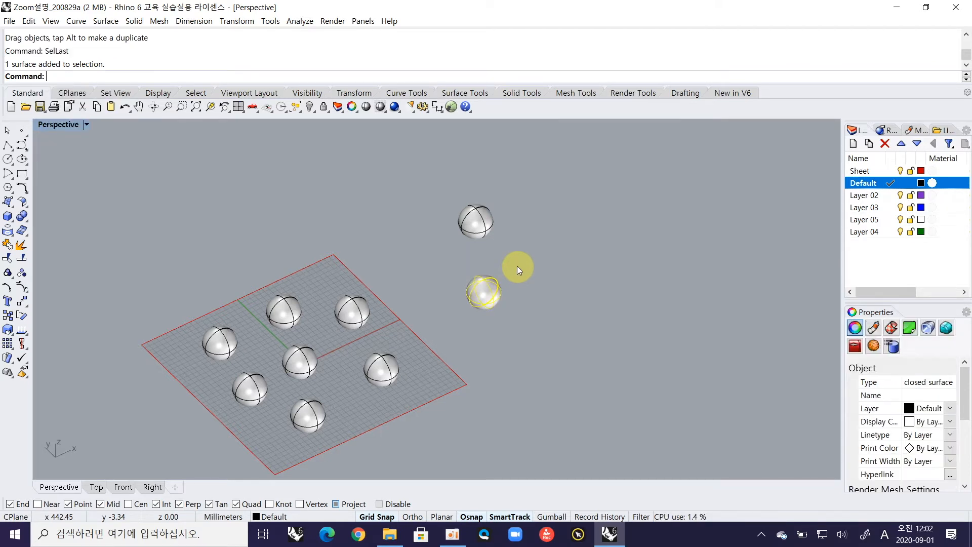
click(518, 266)
mouse_move(443, 261)
mouse_down()
mouse_move(552, 320)
mouse_move(440, 268)
mouse_up()
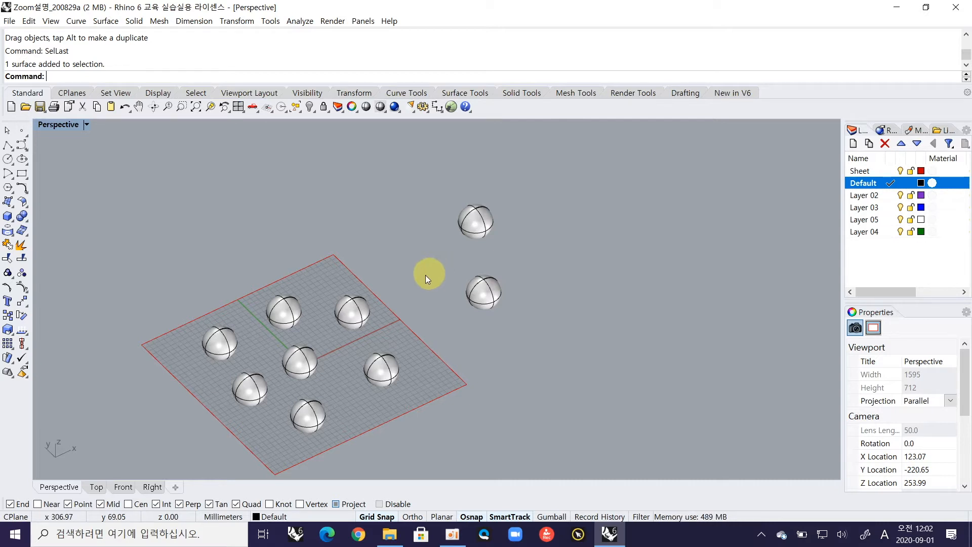
Select the sphere in the centre of the sheet and use Invert to select every other object instead.
shift+right_drag(337, 360, 375, 306)
shift+click(372, 303)
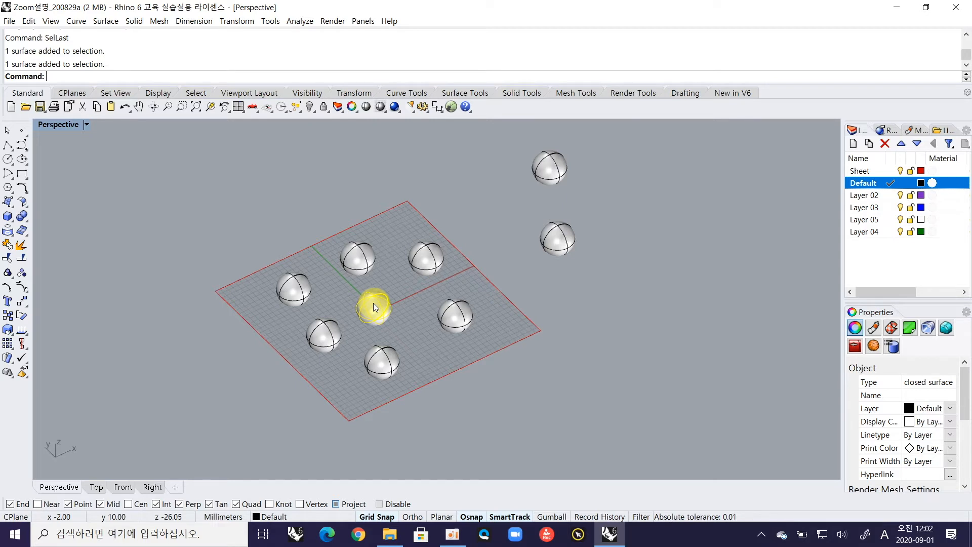
text(Invert)
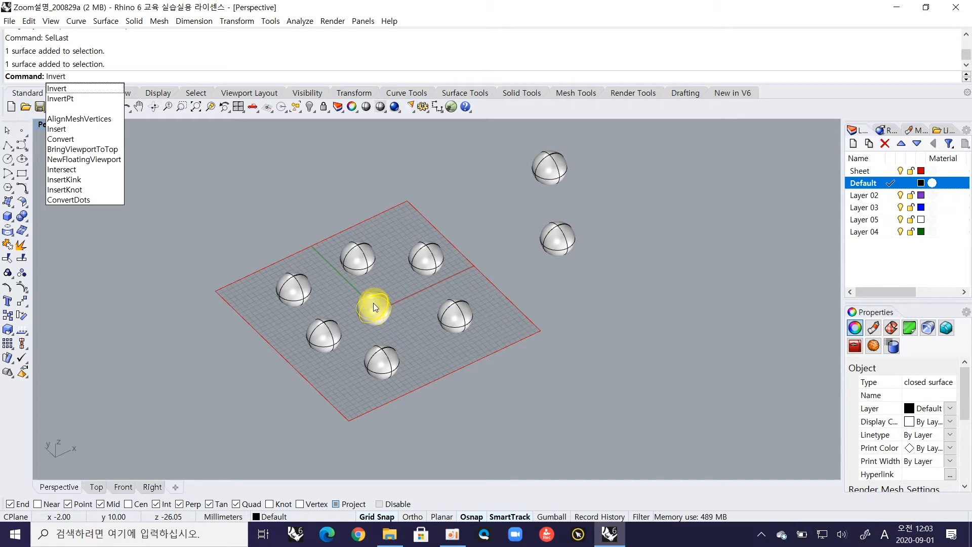
key(Return)
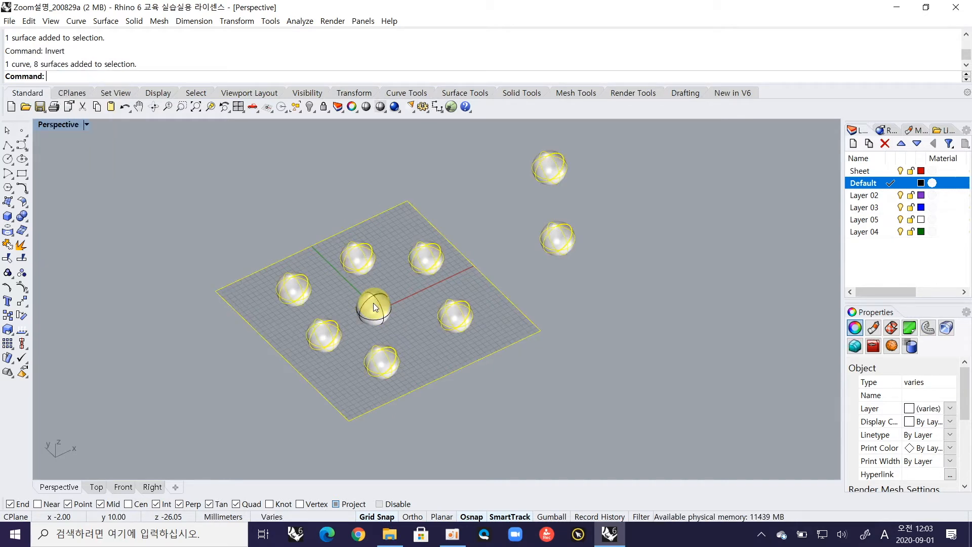
Invert the selection again to return it to the centre sphere, and clear the selection.
drag(372, 303, 409, 325)
text(Invet)
key(BackSpace)
text(rt)
key(Return)
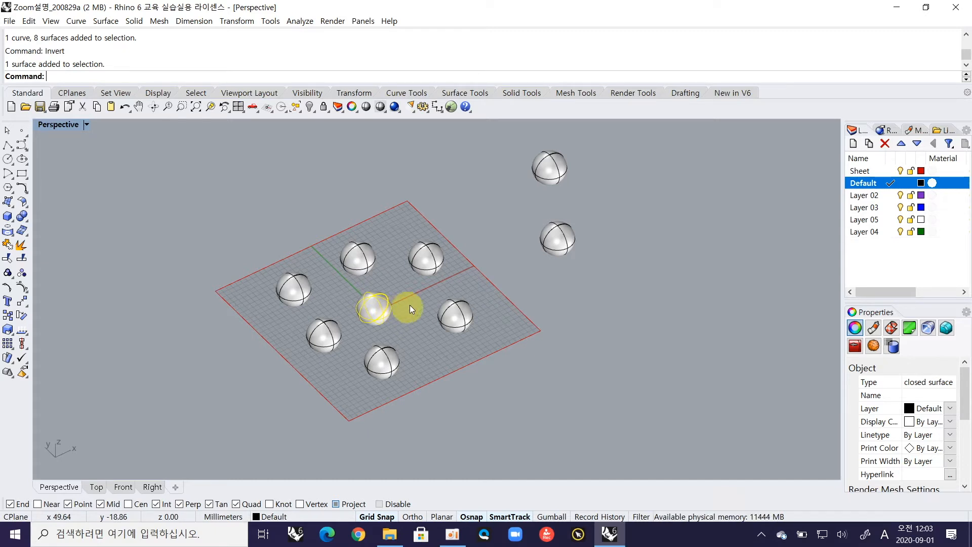
click(421, 300)
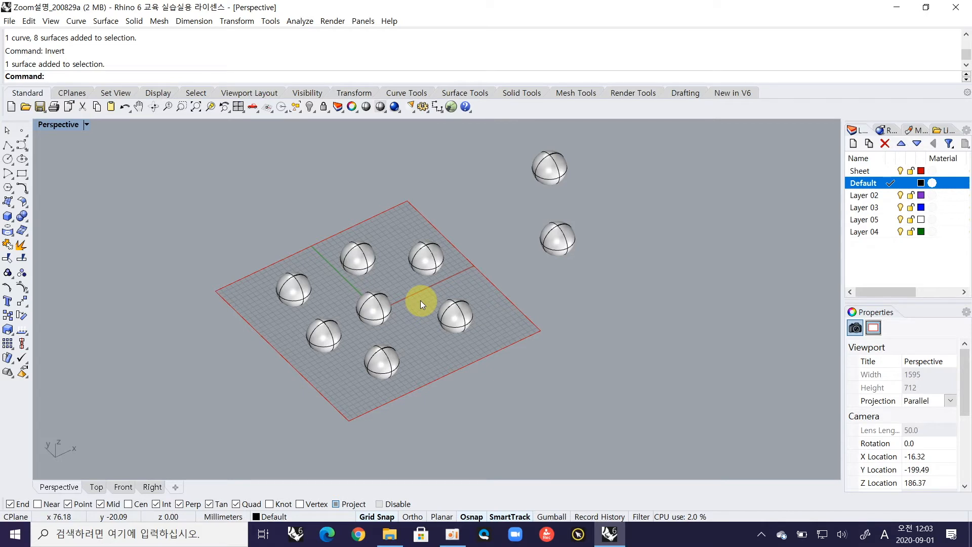
Select the centre sphere, examine it up close, and clear the selection.
click(379, 306)
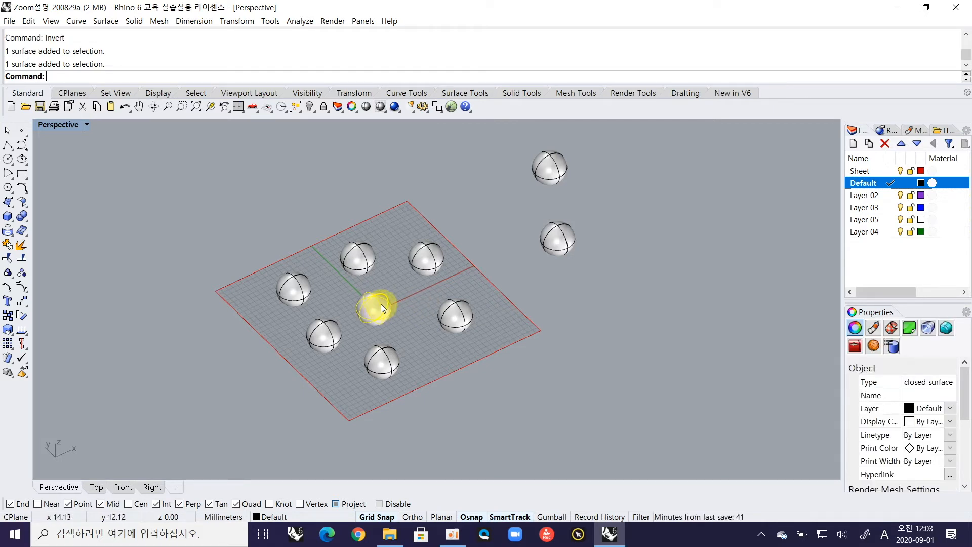
ctrl+right_drag(381, 305, 405, 252)
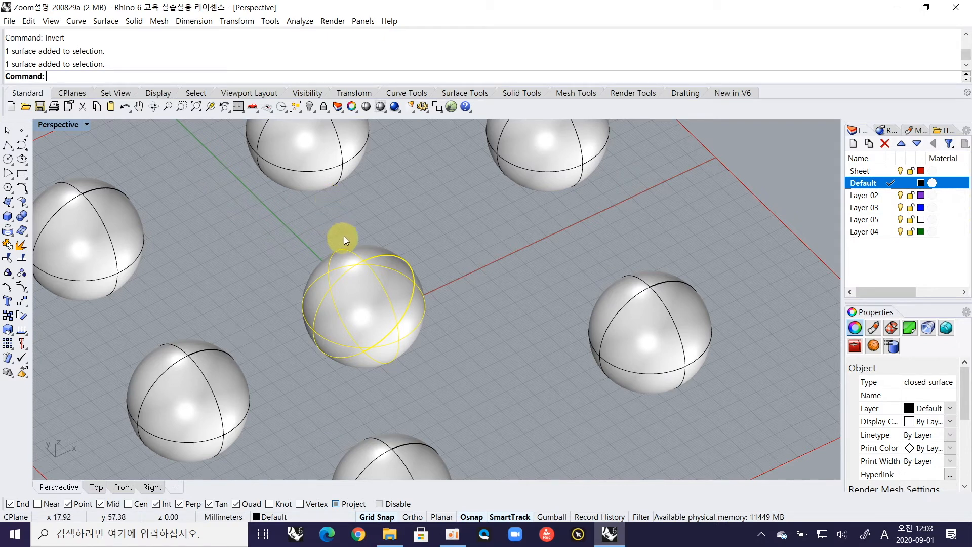
ctrl+right_drag(347, 232, 363, 267)
click(388, 246)
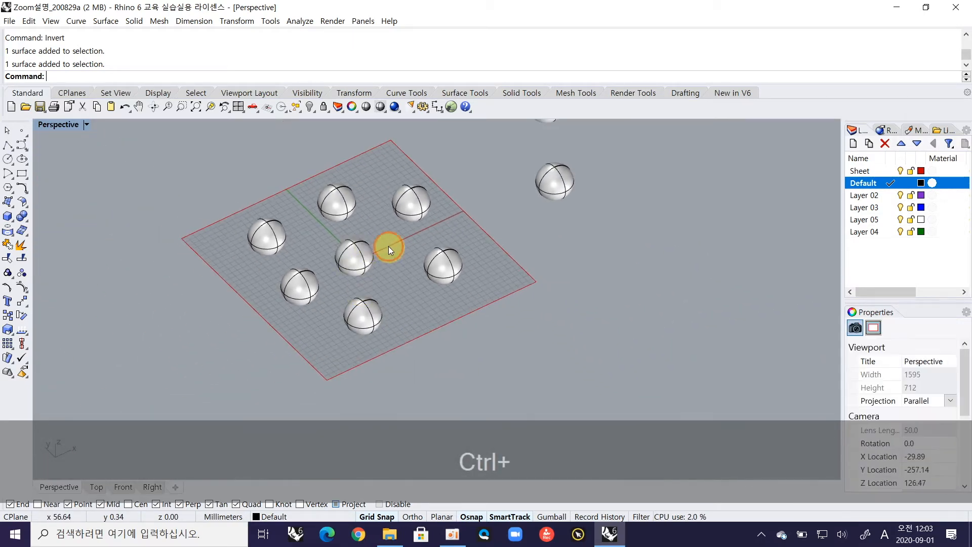
Isolate the centre sphere by selecting it, inverting the selection, and hiding all the other objects.
click(357, 251)
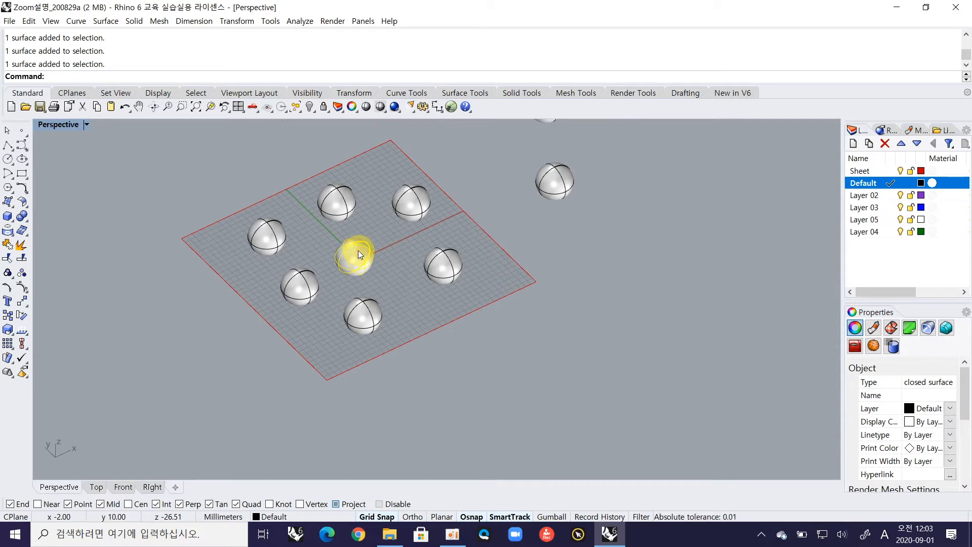
text(Invert)
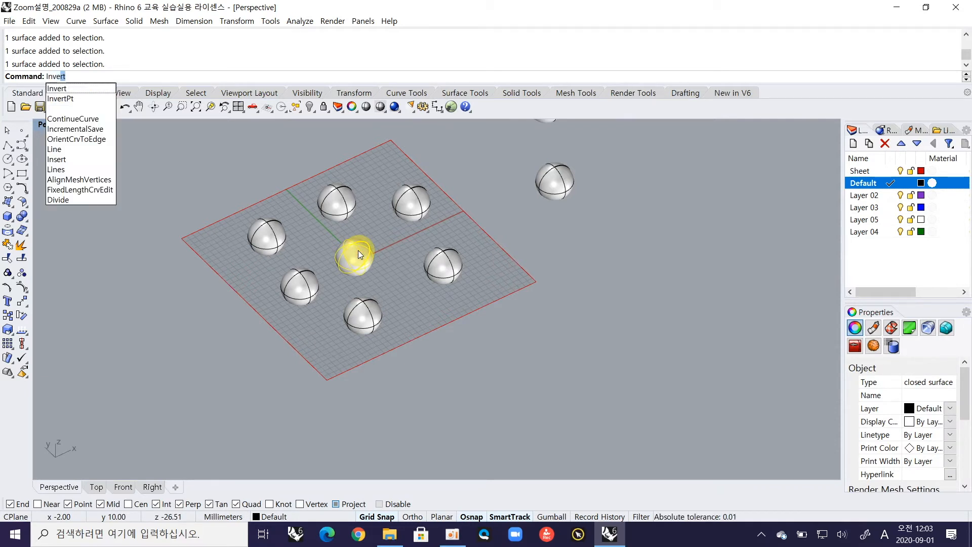
key(Return)
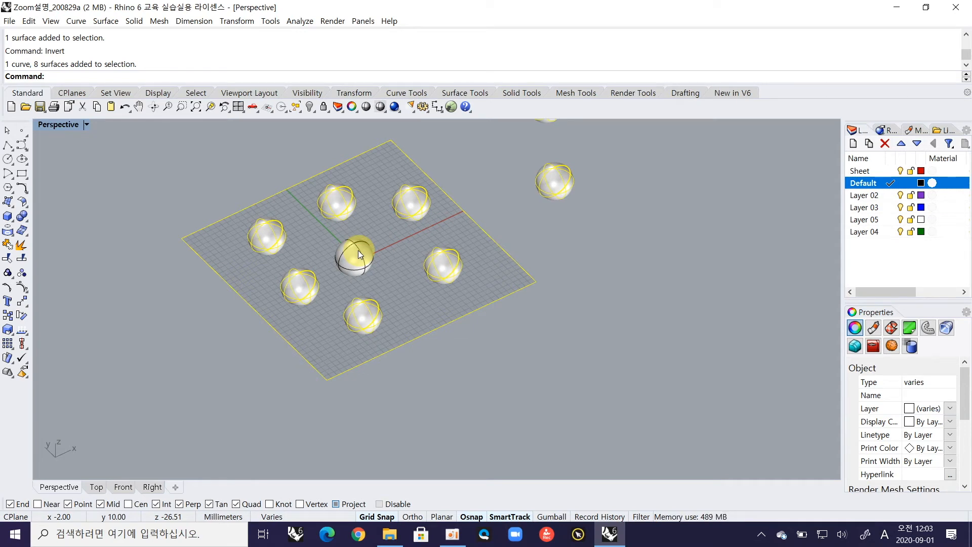
text(Hide)
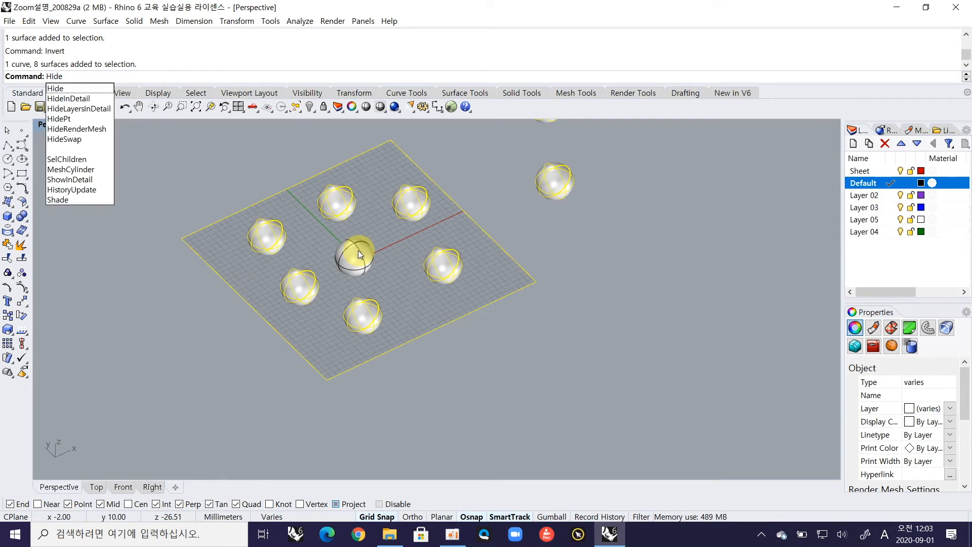
key(Return)
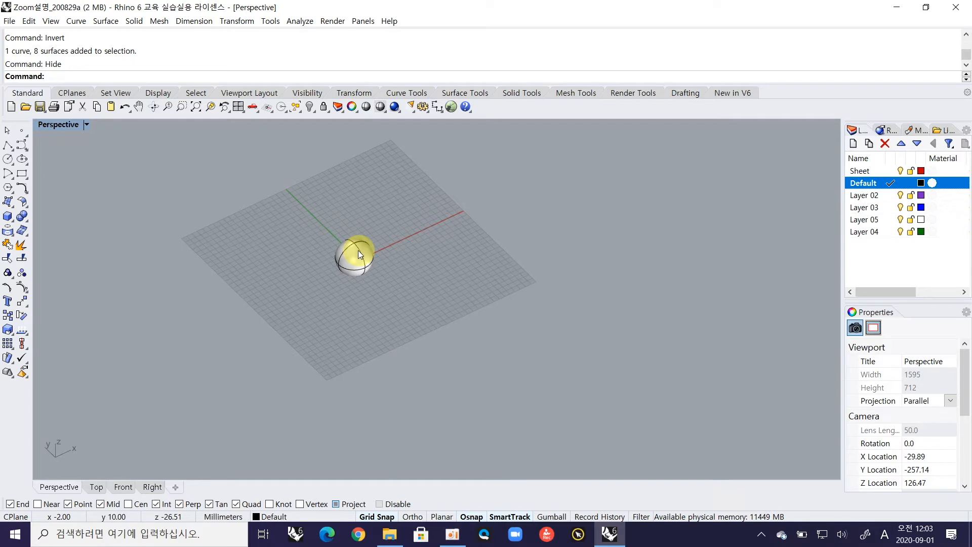
Select and inspect the isolated centre sphere, and bring all hidden objects back with Show.
click(358, 250)
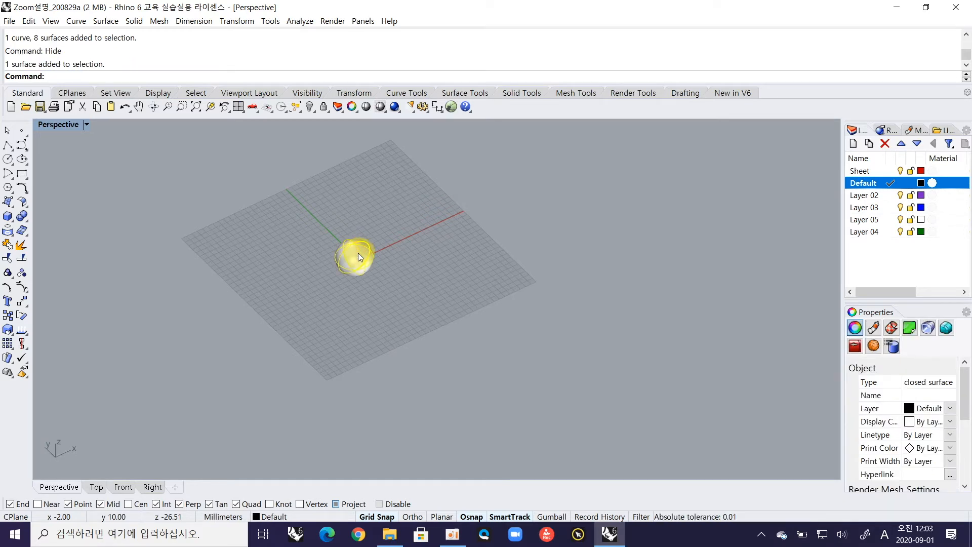
ctrl+scroll(357, 270, up, 5)
right_drag(317, 263, 326, 304)
ctrl+shift+right_drag(395, 241, 384, 288)
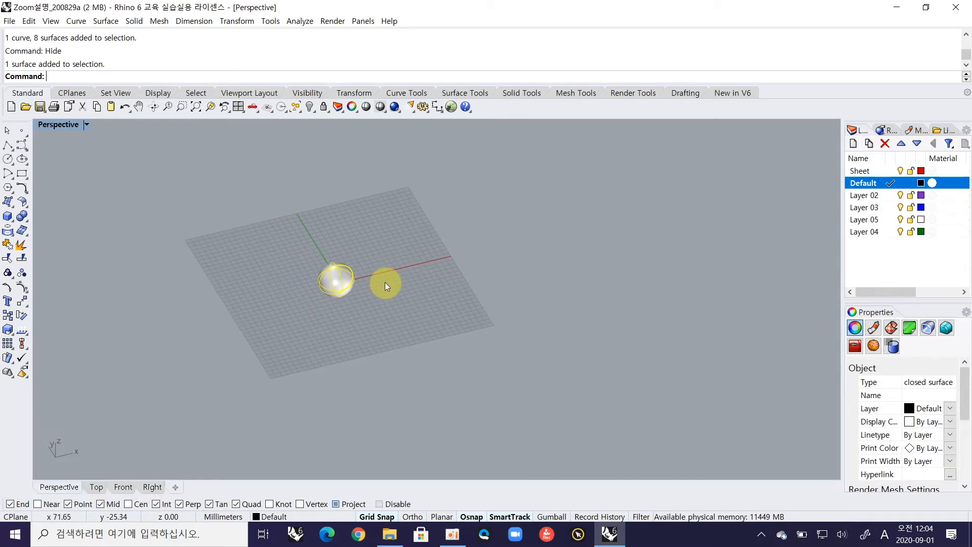
text(Show)
key(Return)
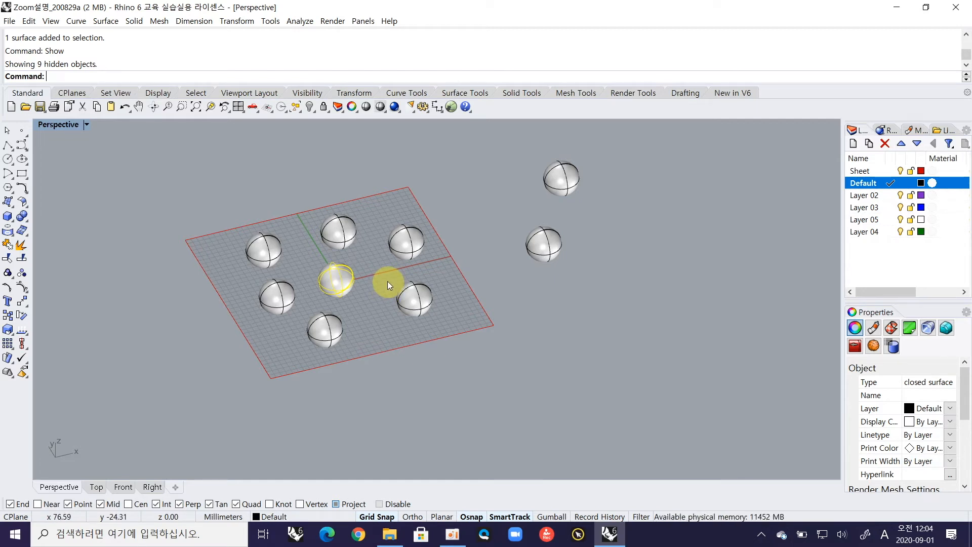
Use SelVisible on the entire view framed around the sheet to select only the objects in view, and clear the selection.
text(elVisi)
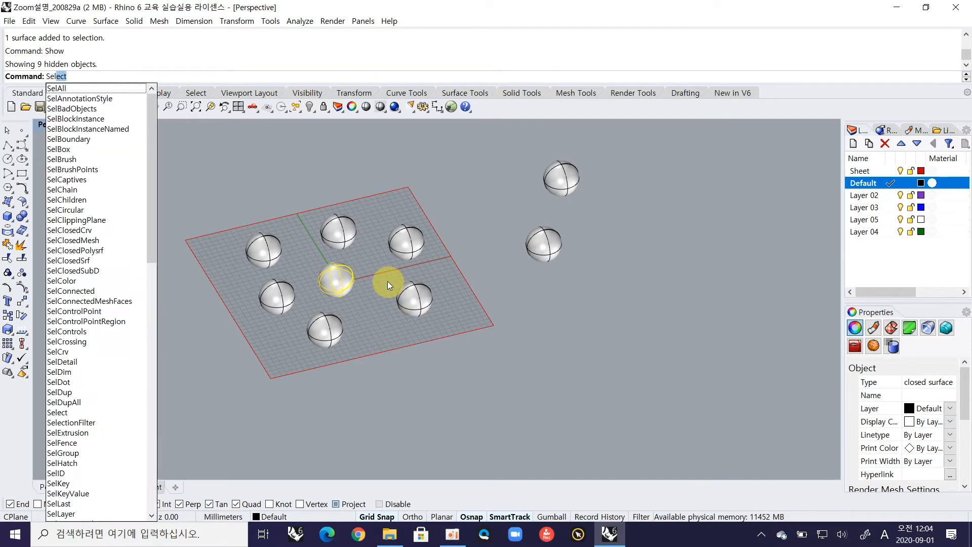
text(ble)
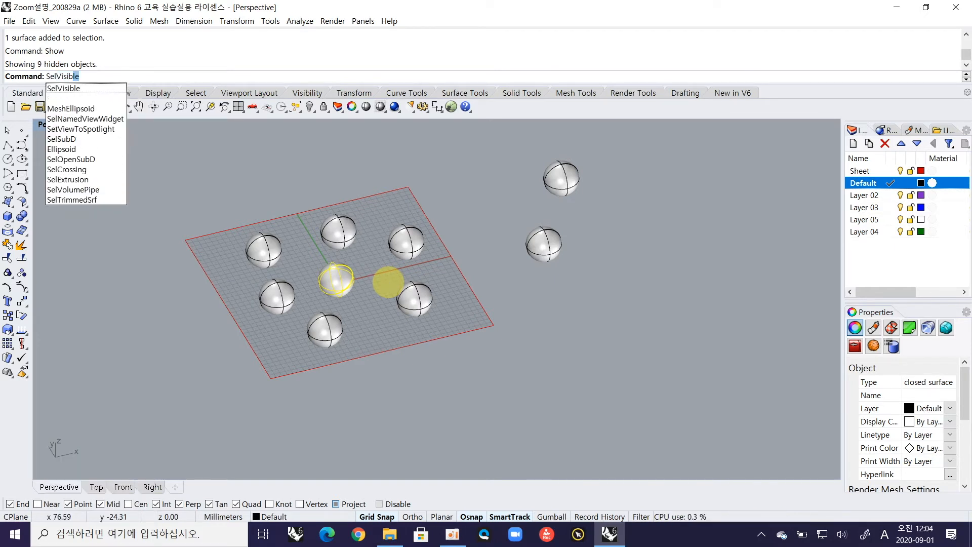
key(Return)
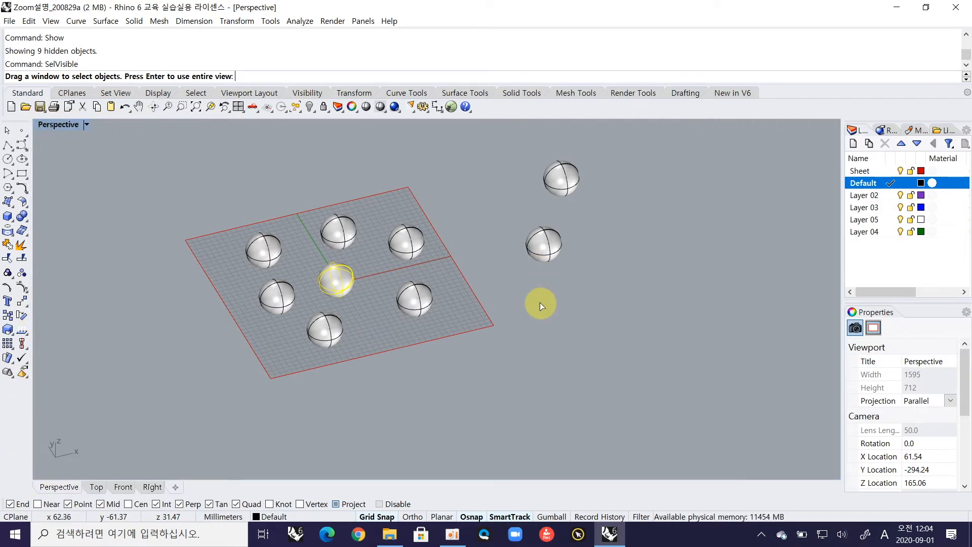
shift+right_drag(402, 239, 488, 237)
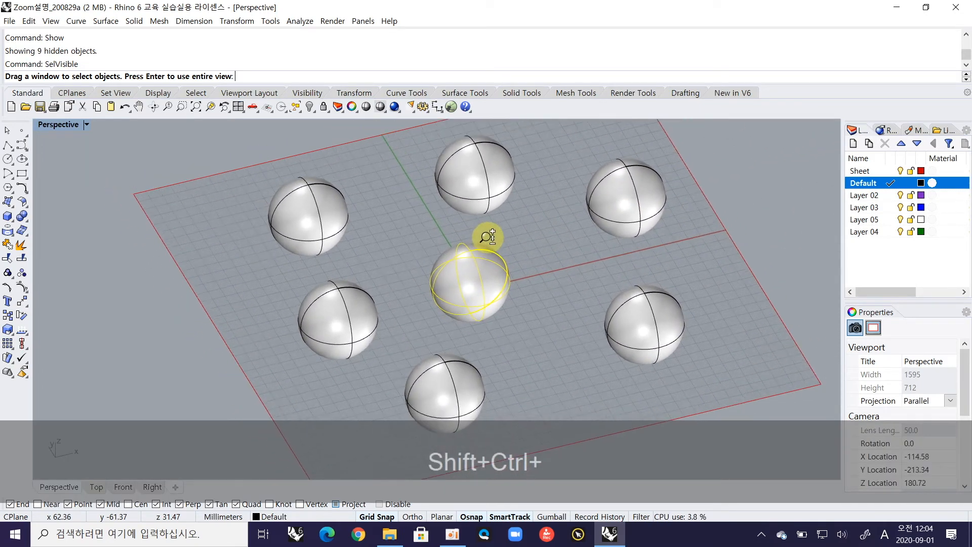
right_click(488, 237)
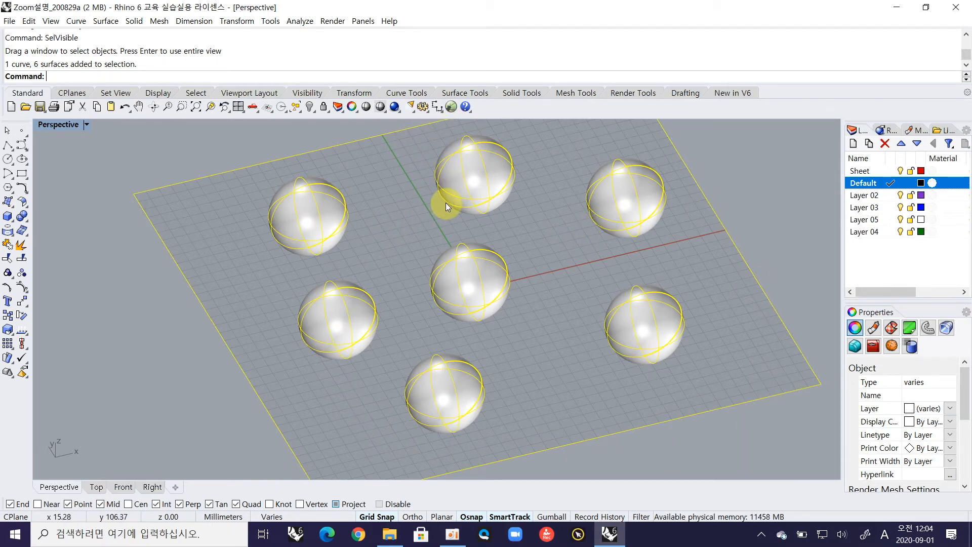
ctrl+right_drag(396, 266, 409, 300)
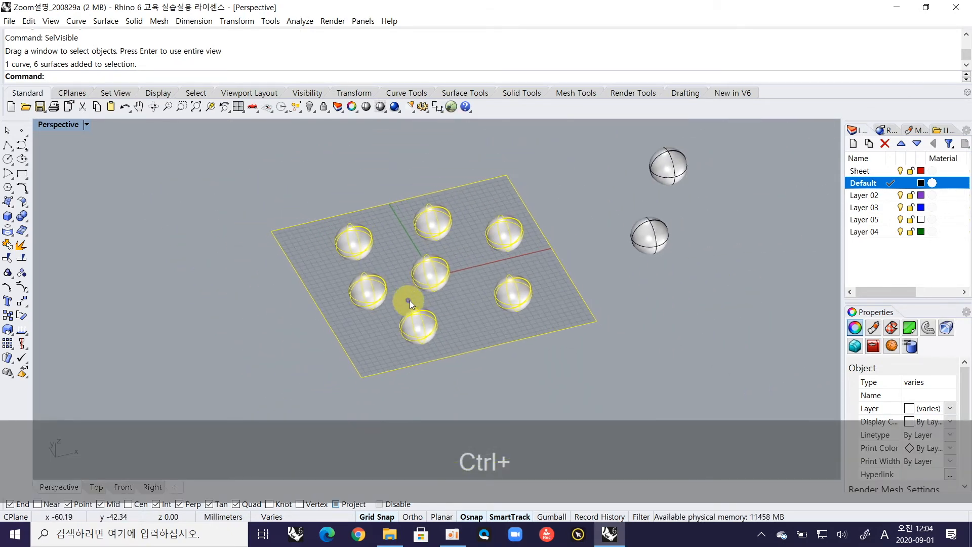
click(587, 199)
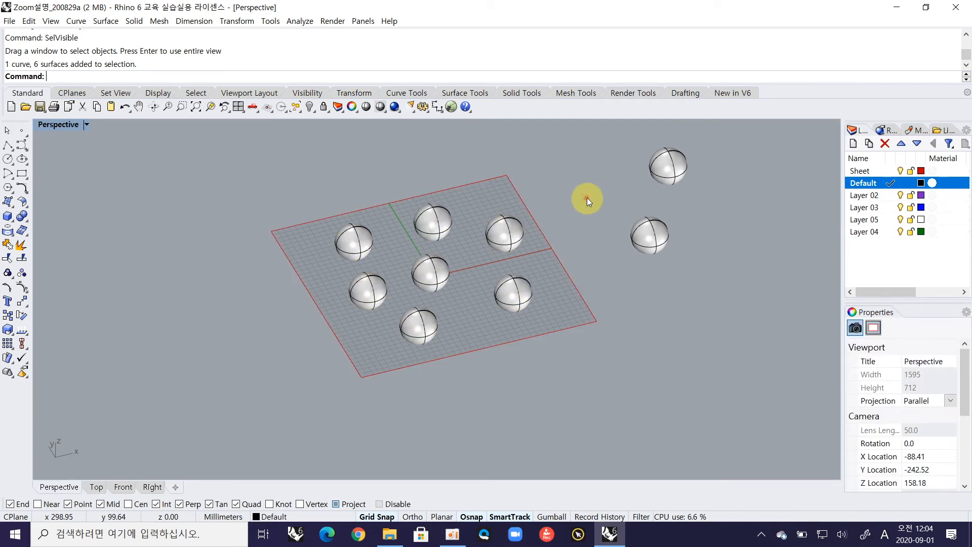
Bring all the spheres into view, select everything in the entire view with SelVisible, and clear the selection.
shift+right_drag(577, 206, 526, 253)
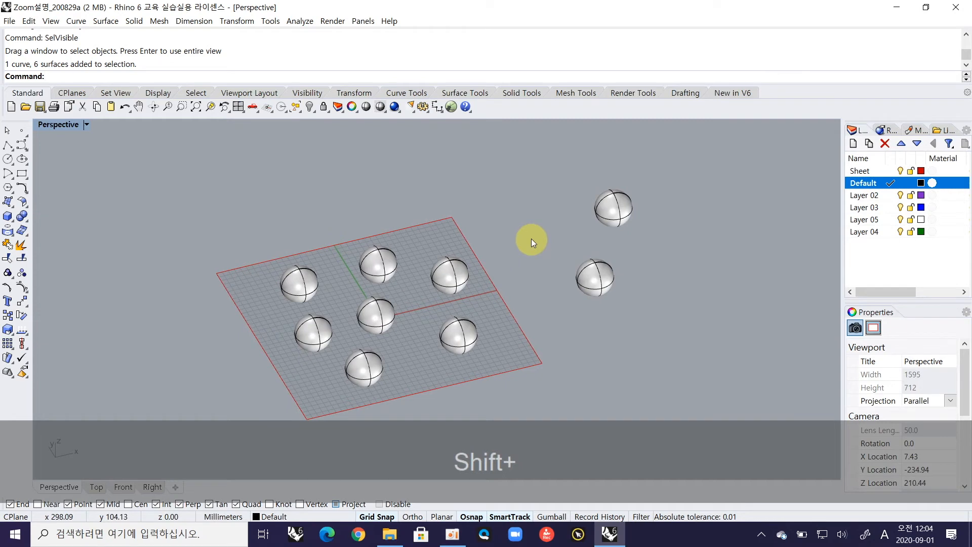
text(Se)
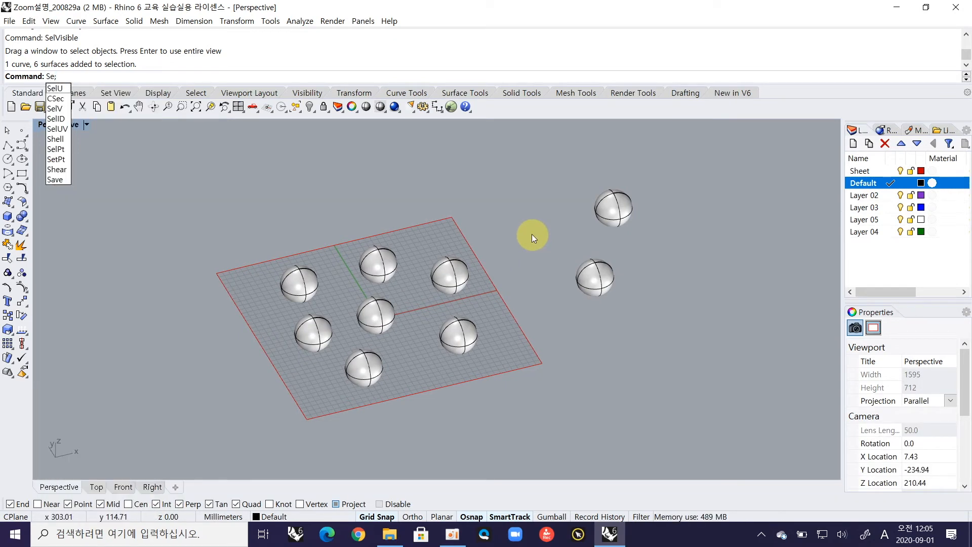
text(lVisible)
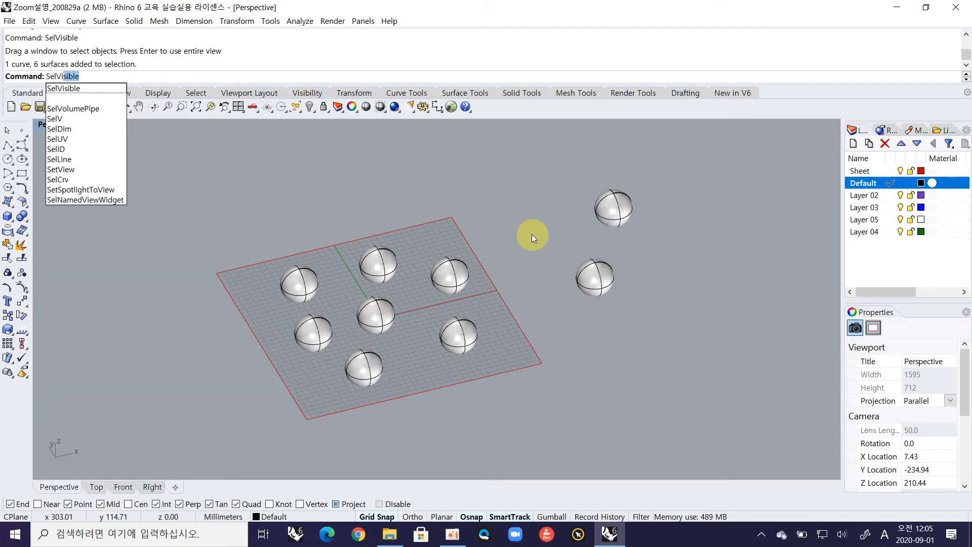
key(Return)
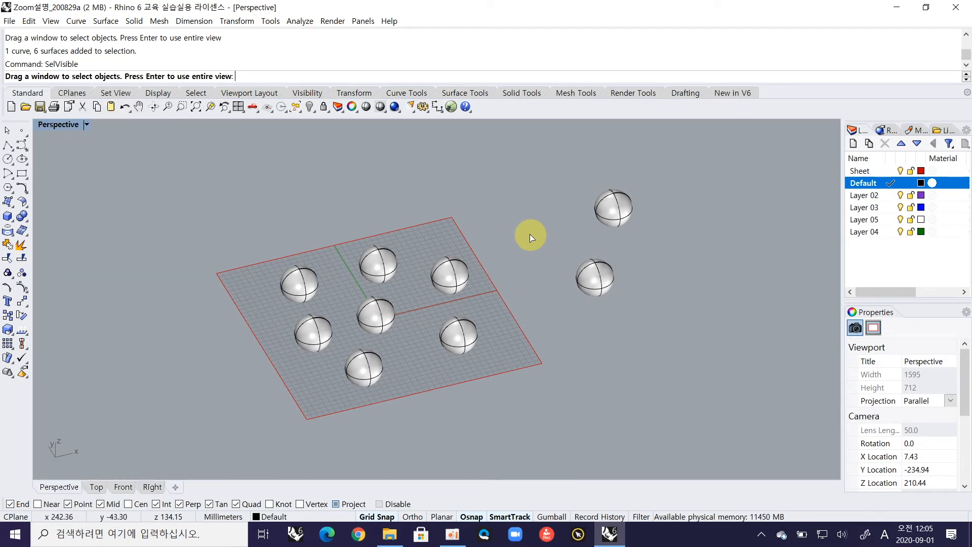
key(Return)
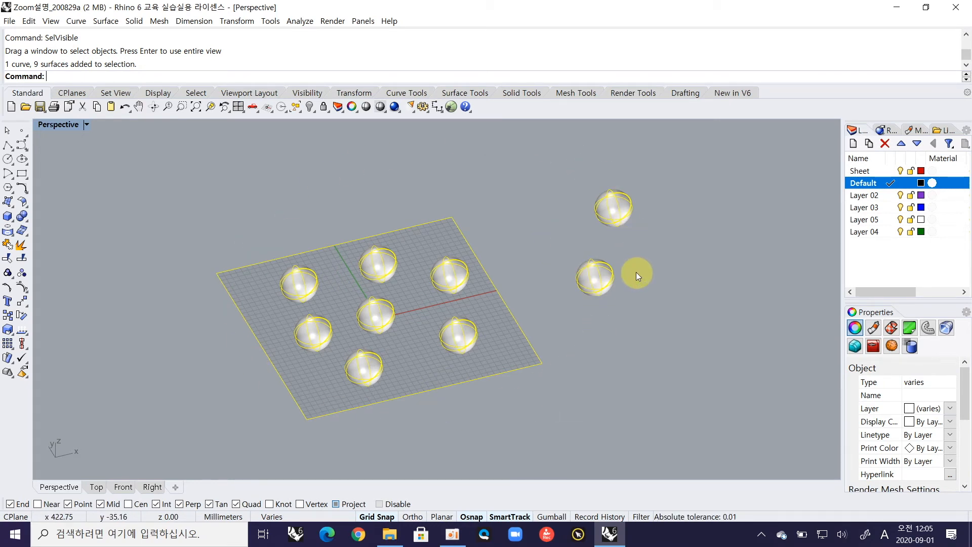
click(551, 233)
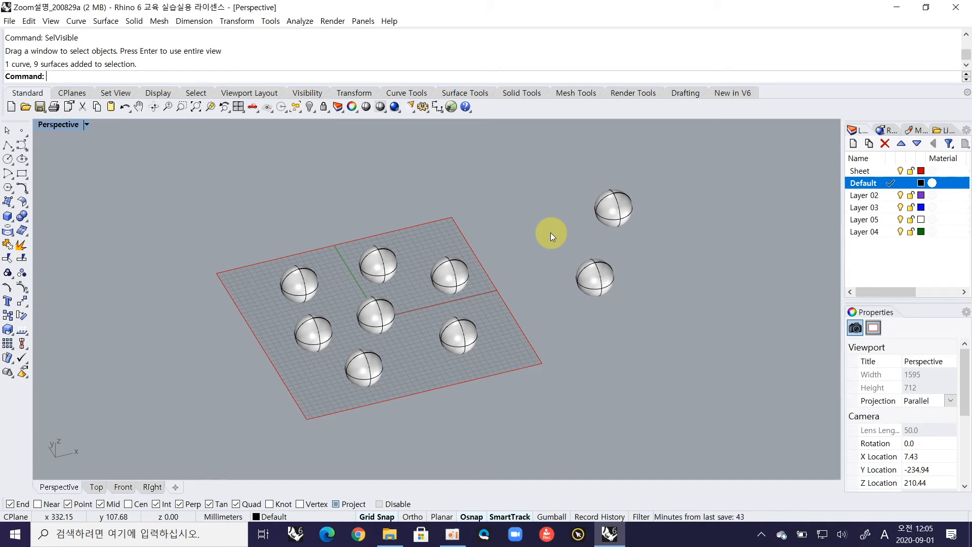
Delete the two spheres lying outside the sheet.
drag(672, 292, 573, 202)
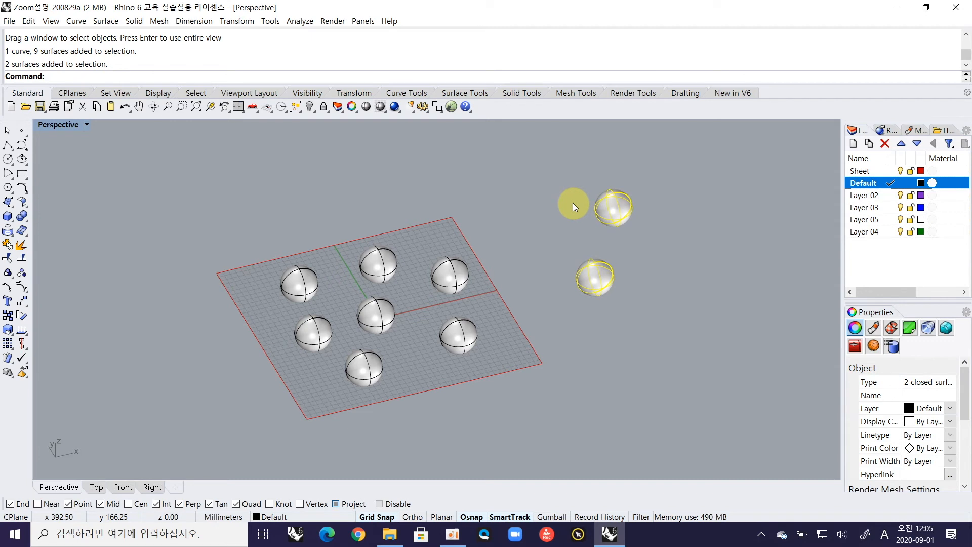
key(Delete)
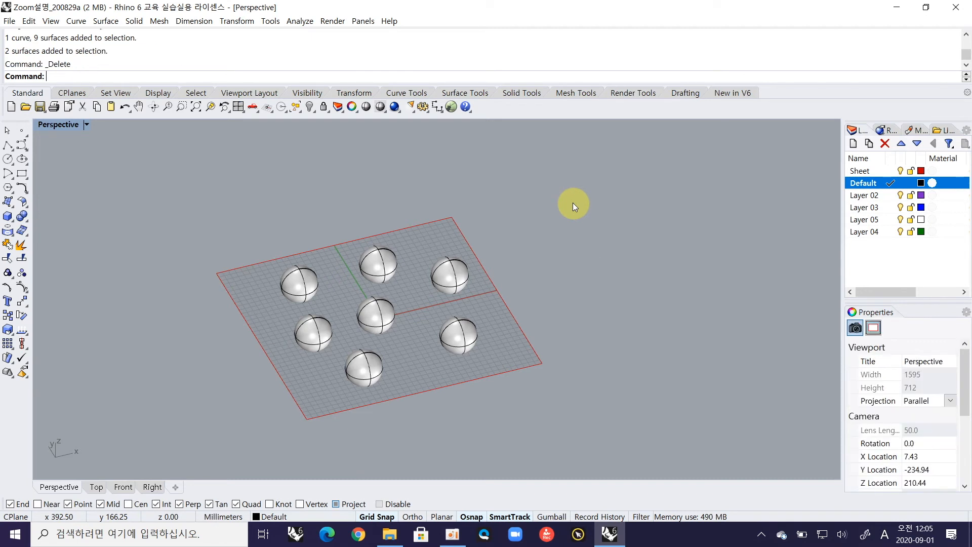
Copy the two rear spheres on the right half of the sheet 400 mm from the sheet's rear-left corner to its rear-right corner.
click(381, 265)
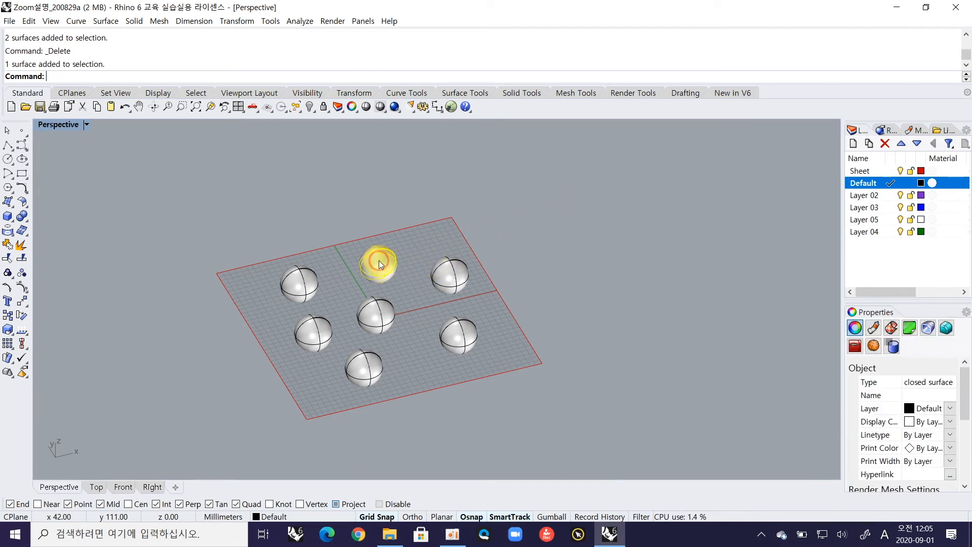
shift+click(451, 272)
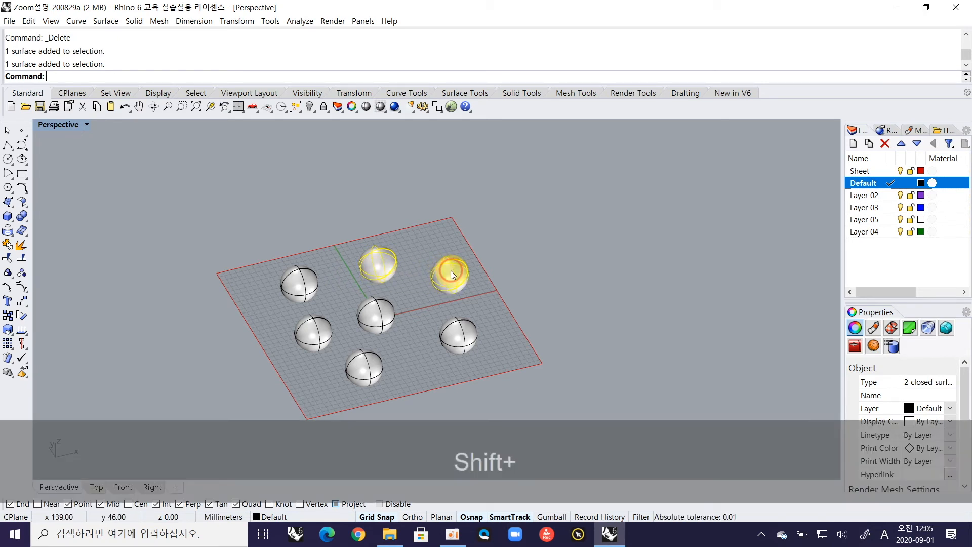
text(Cop)
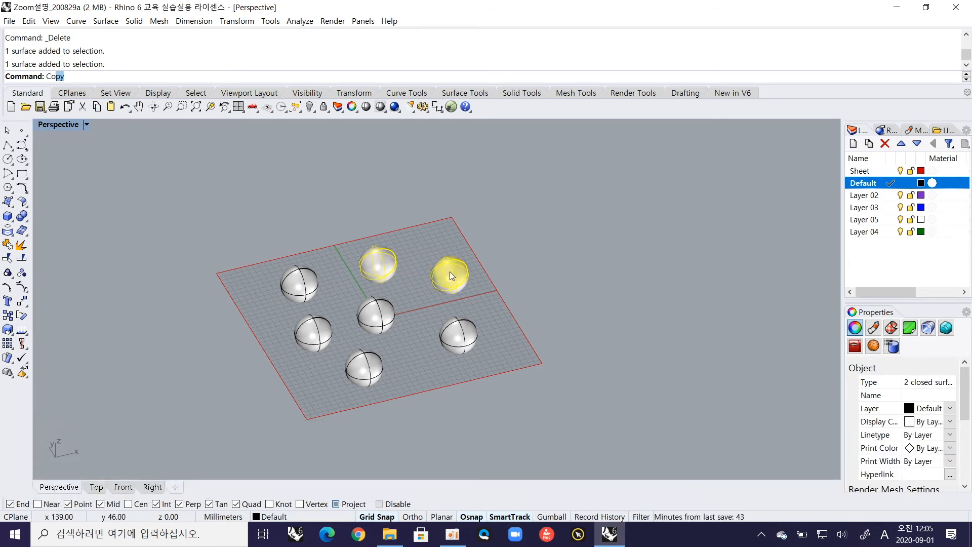
text(y)
key(Return)
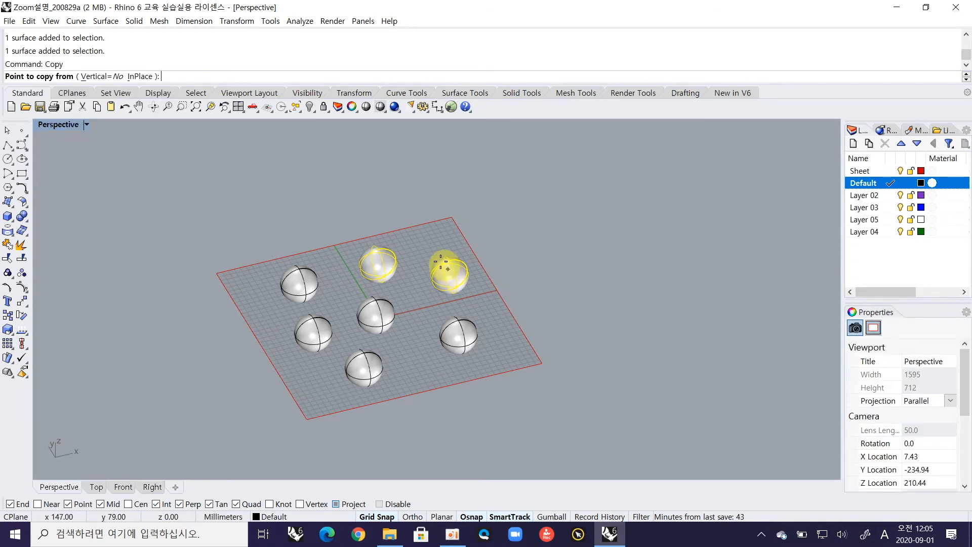
click(218, 268)
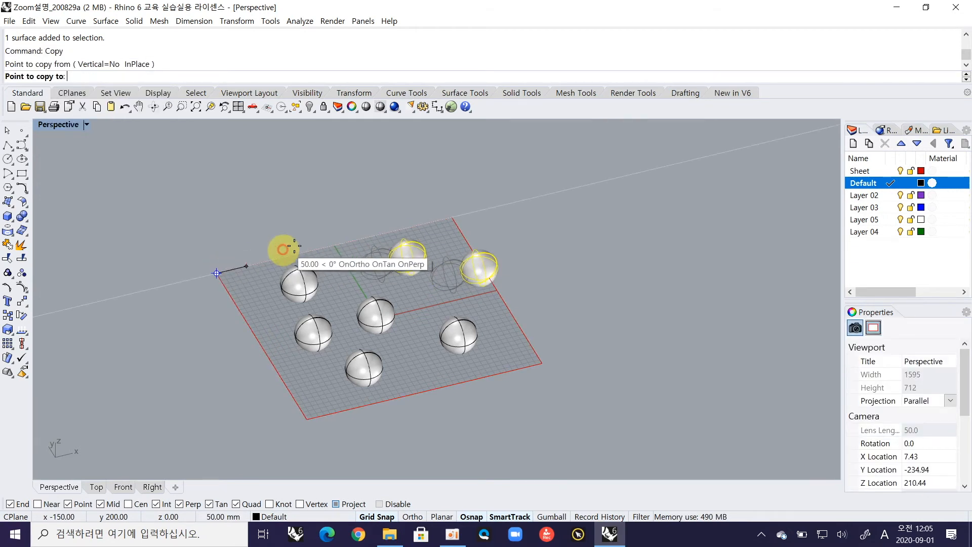
click(449, 216)
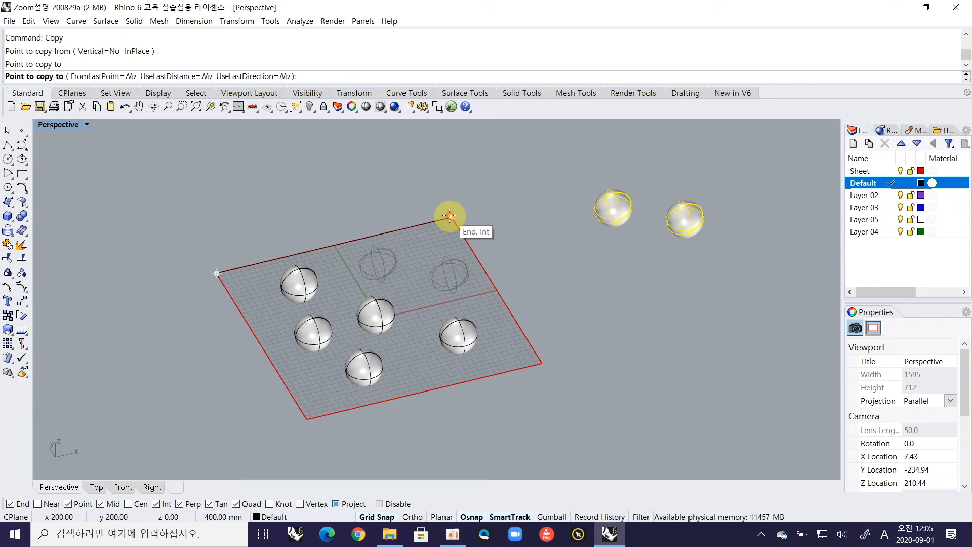
key(Return)
click(506, 182)
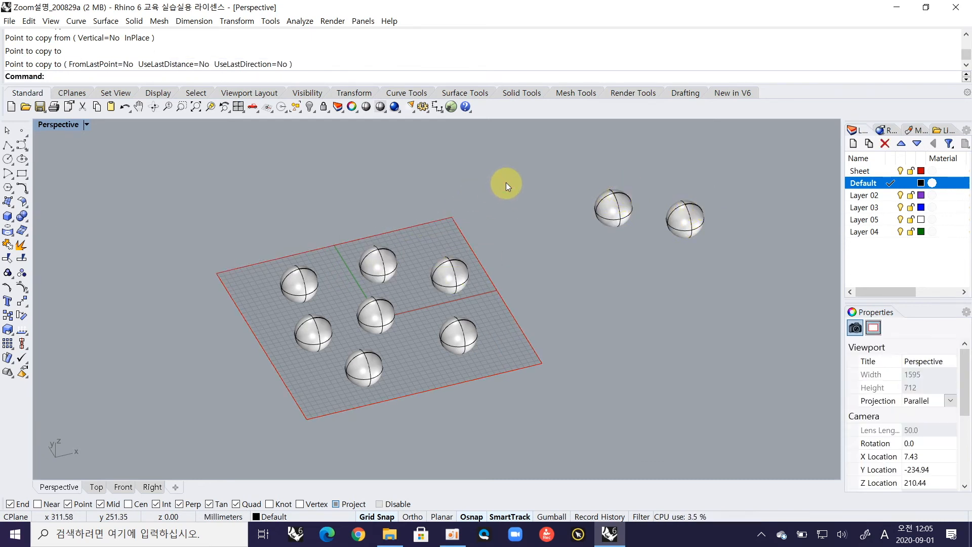
Move the two copied spheres back 400 mm from the sheet's rear-right corner to its rear-left corner, onto the originals.
drag(542, 158, 754, 268)
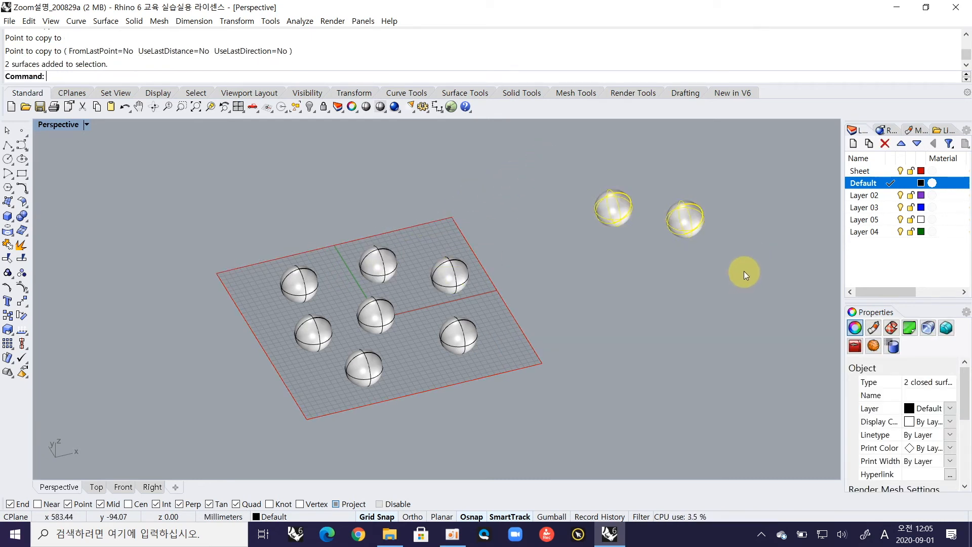
text(Move)
key(Return)
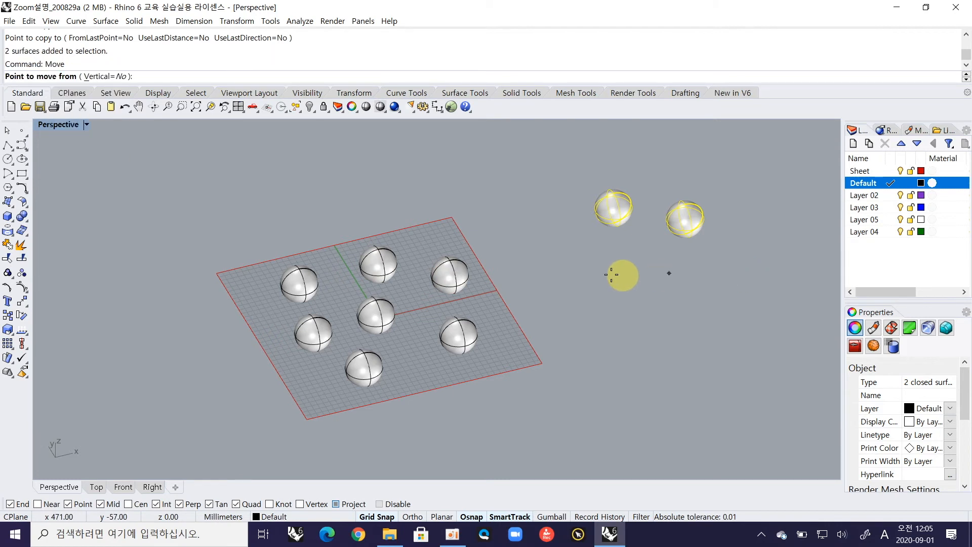
click(451, 217)
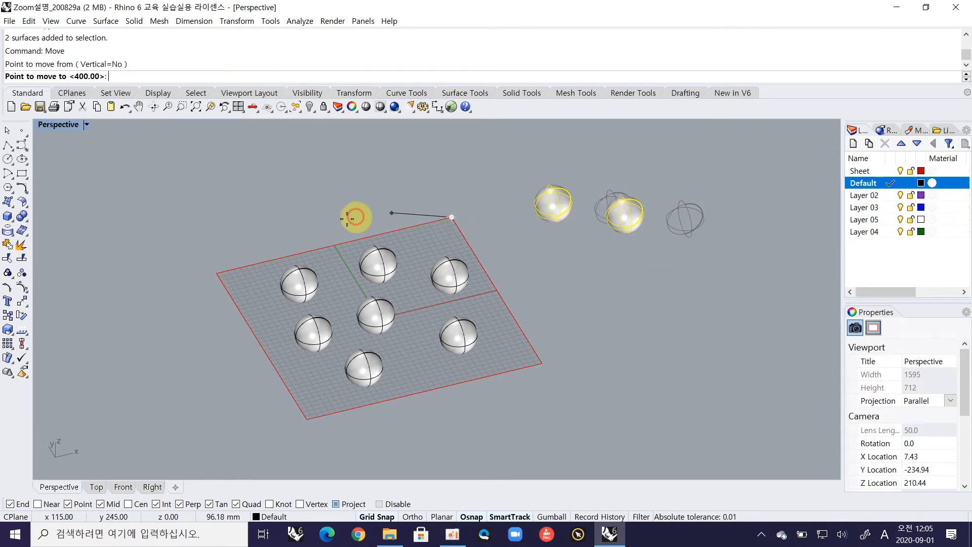
click(217, 270)
key(Escape)
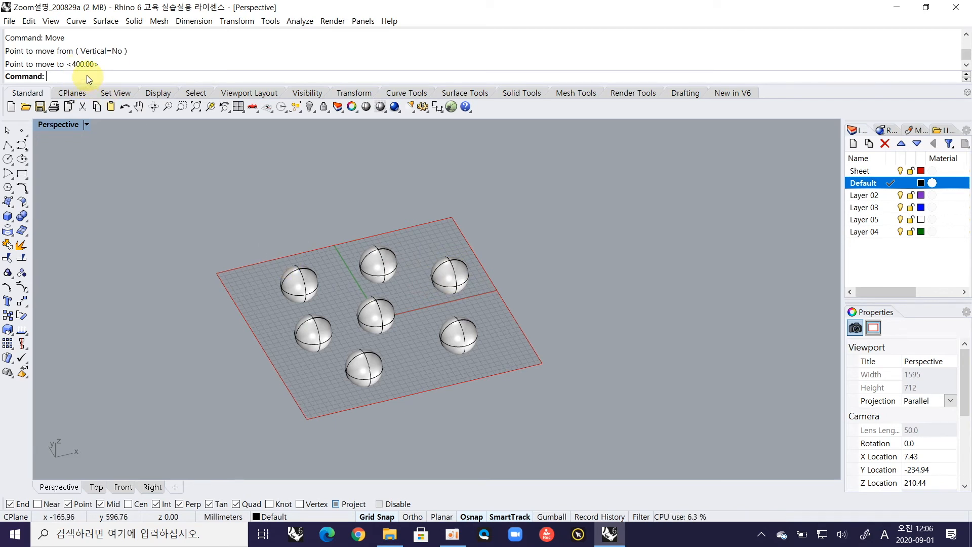
Check the overlapping rear spheres, select the duplicates with SelDup, and delete them.
click(388, 261)
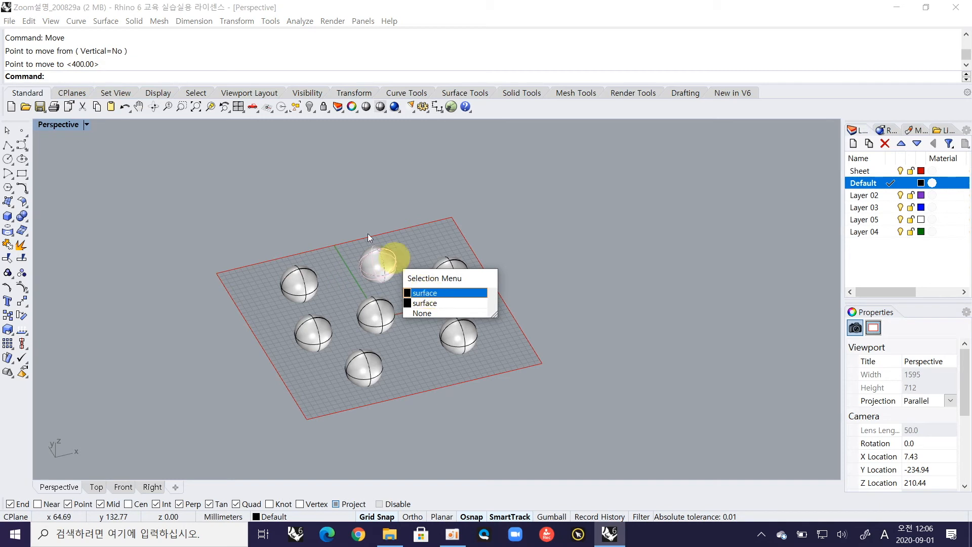
click(268, 170)
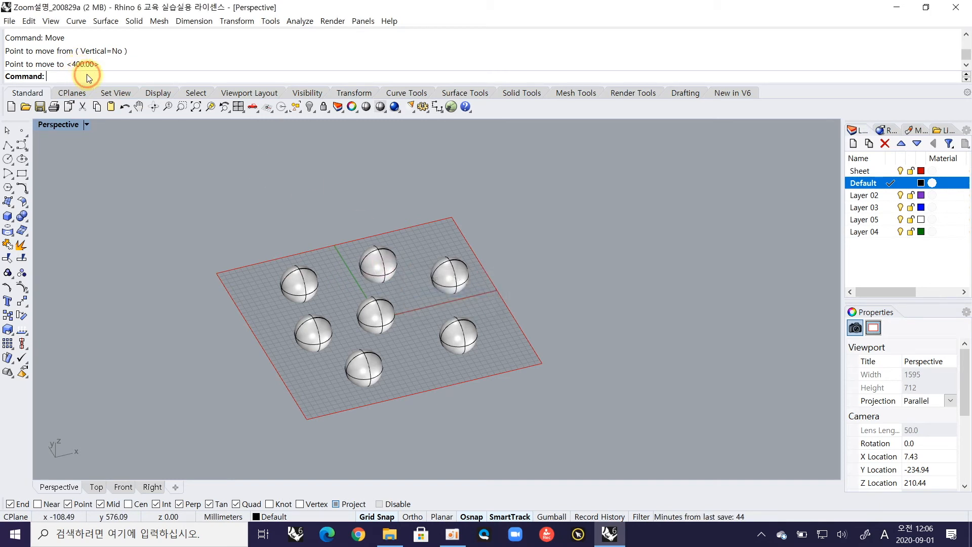
text(Sel)
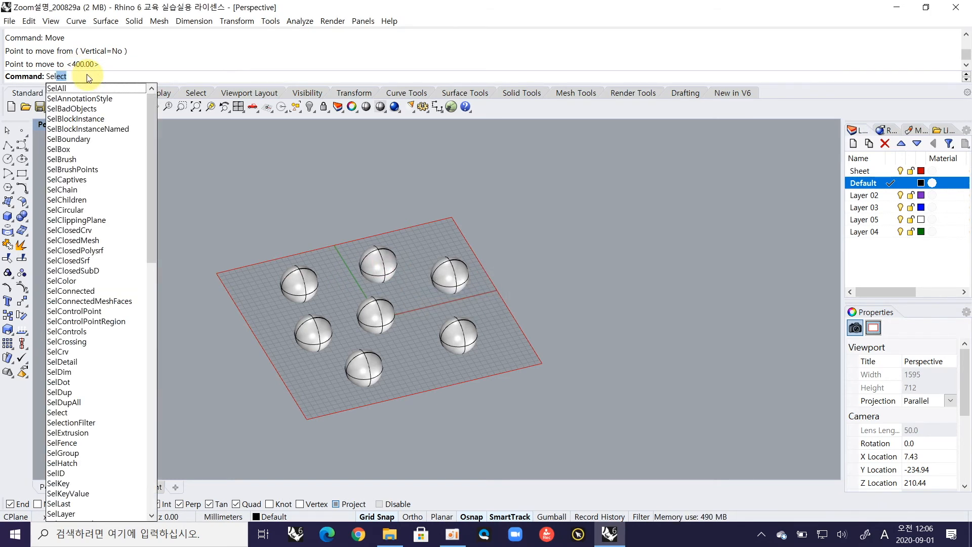
text(Dup)
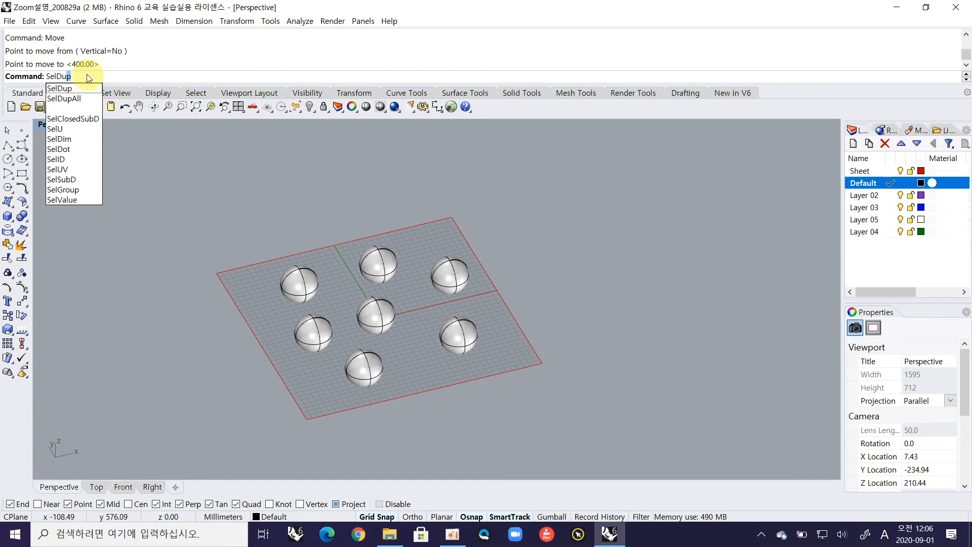
key(Return)
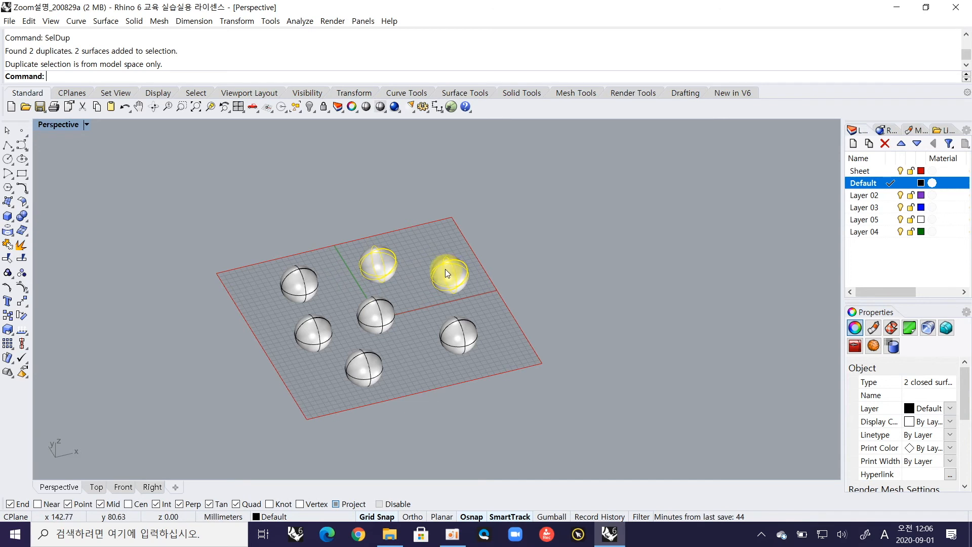
key(Delete)
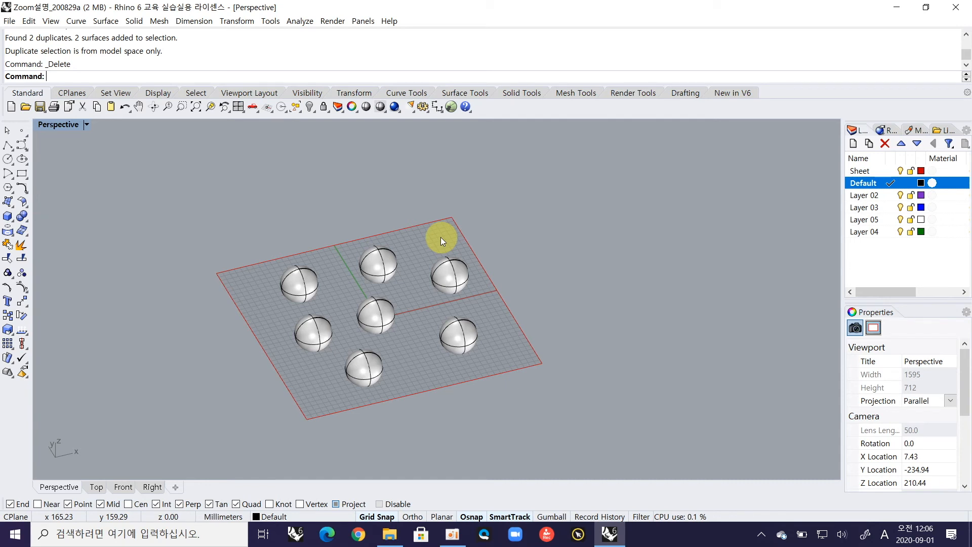
Lock the rear-left sphere on the sheet.
click(309, 289)
text(Lock)
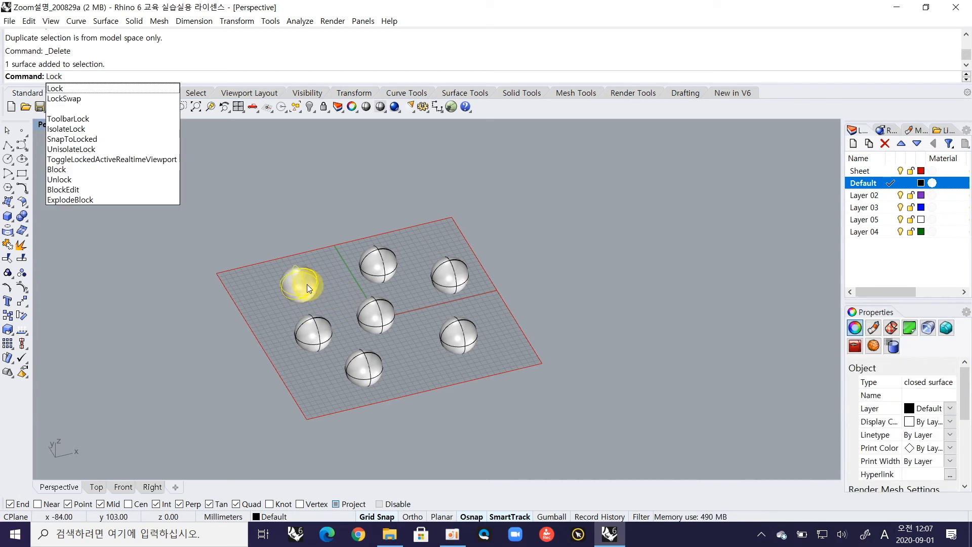
key(Return)
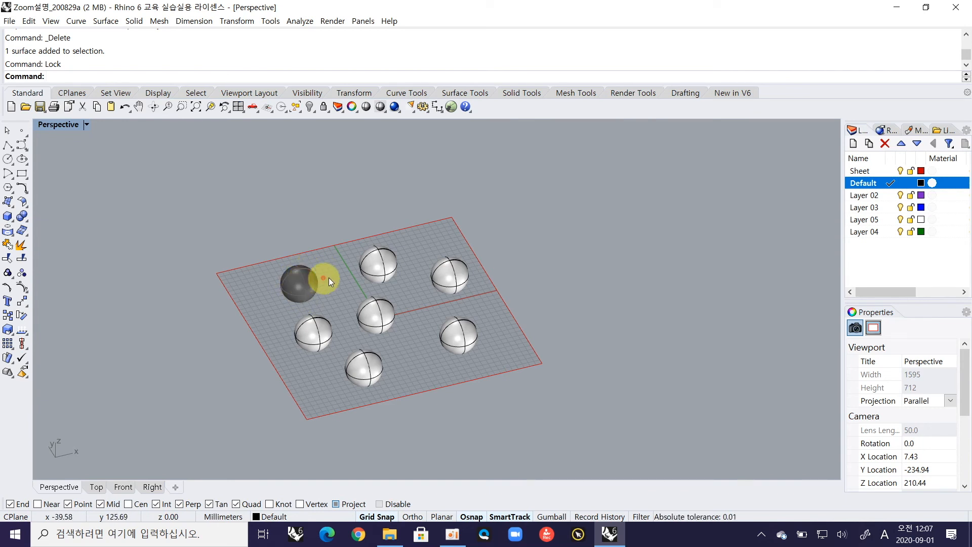
Move the neighbouring rear sphere toward the locked sphere, and try to select the locked sphere.
click(386, 265)
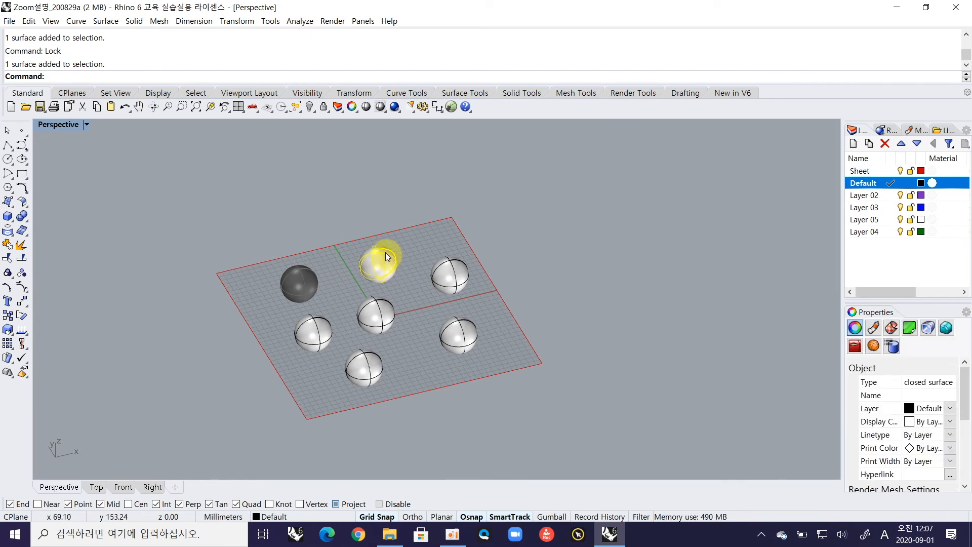
drag(379, 263, 352, 272)
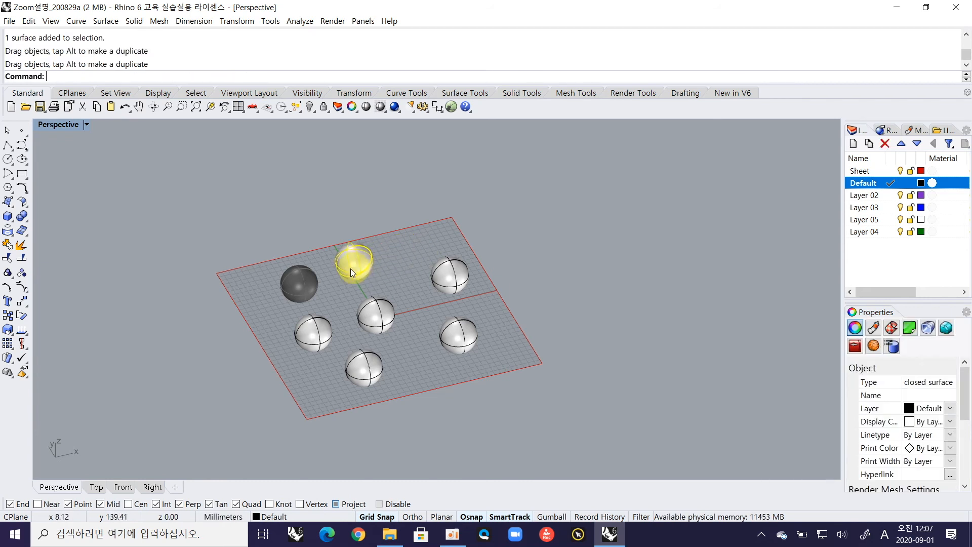
click(301, 274)
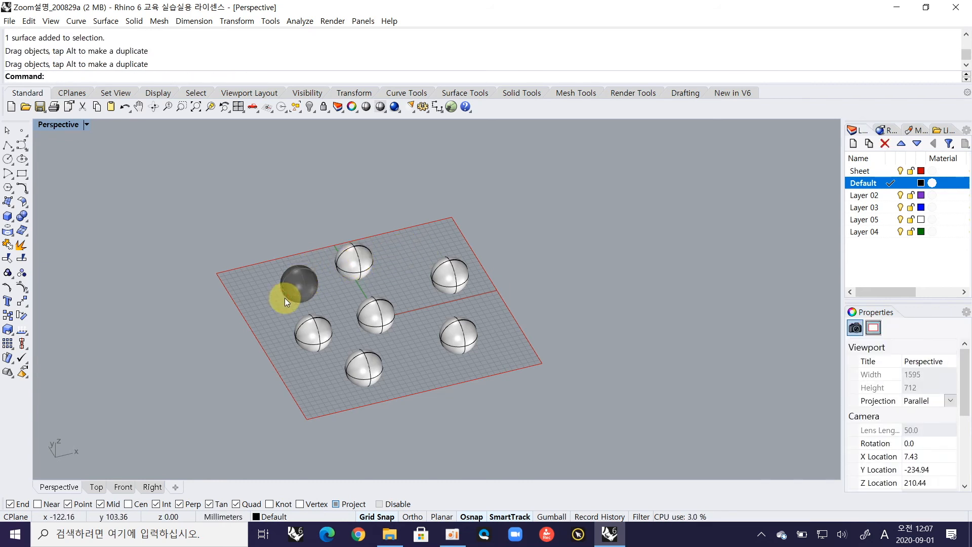
right_drag(291, 302, 361, 267)
Lock the rear sphere beside the already locked one as well.
click(364, 262)
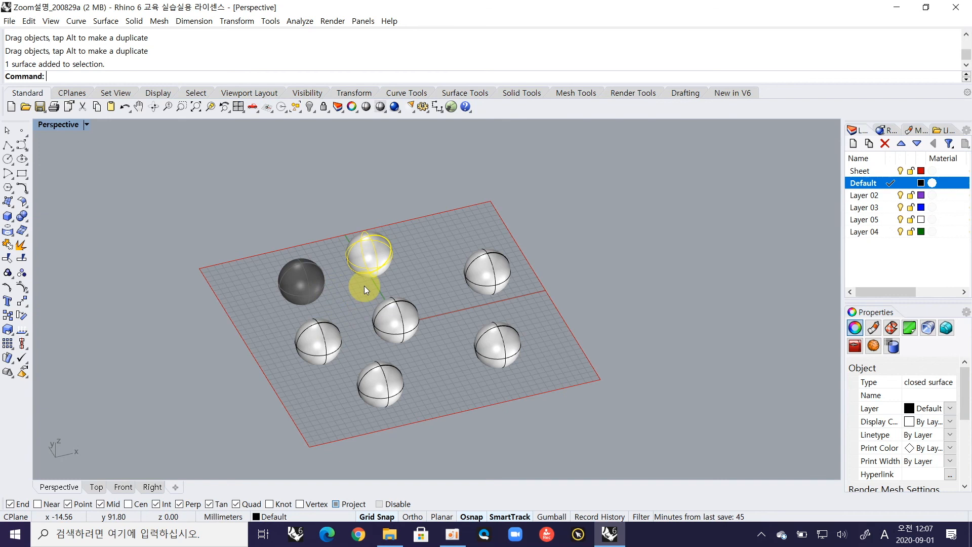
text(Lock)
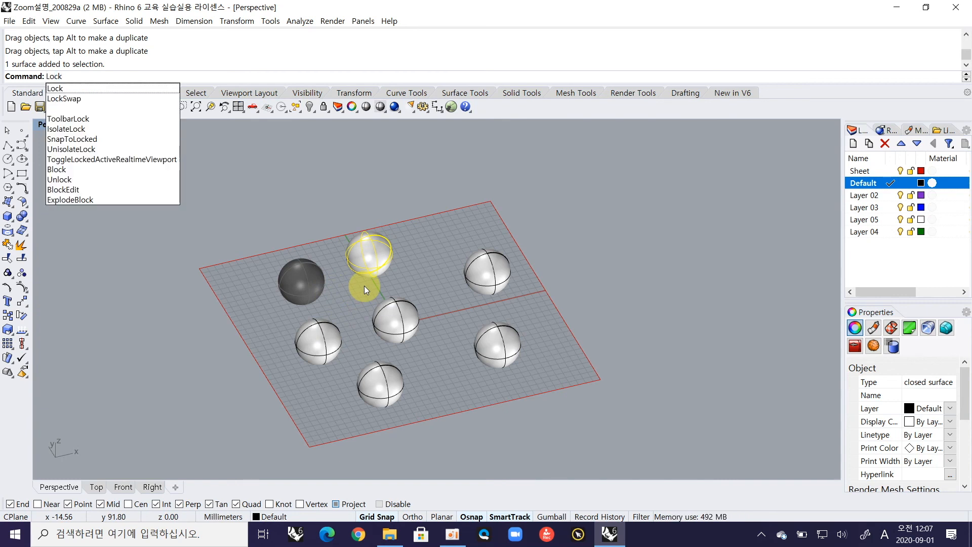
key(Return)
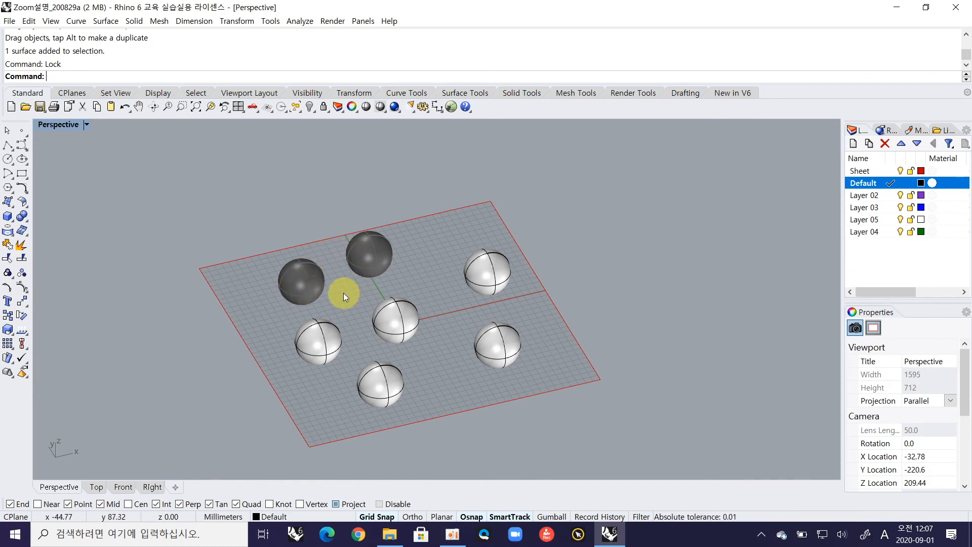
Release all locked spheres with the Unlock command.
text(Unlo)
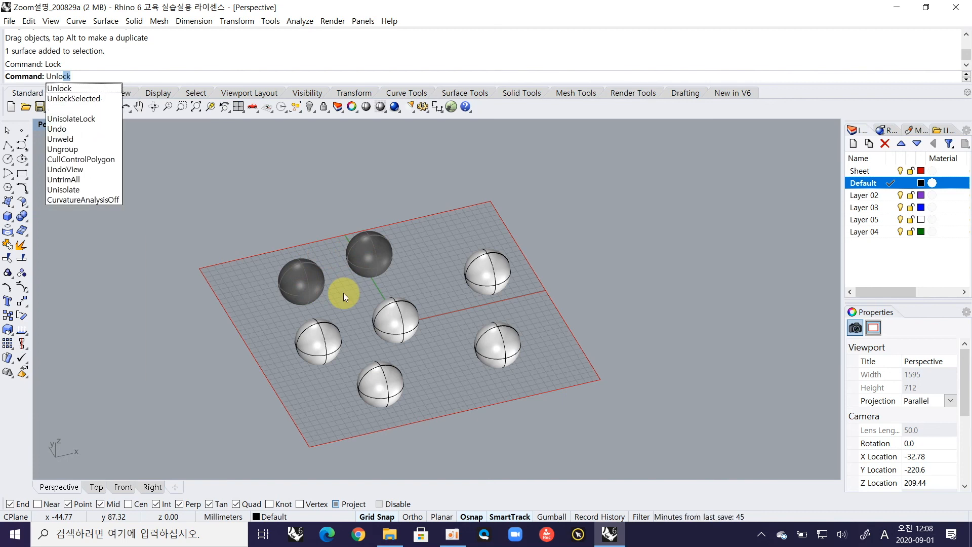
text(ck)
key(Return)
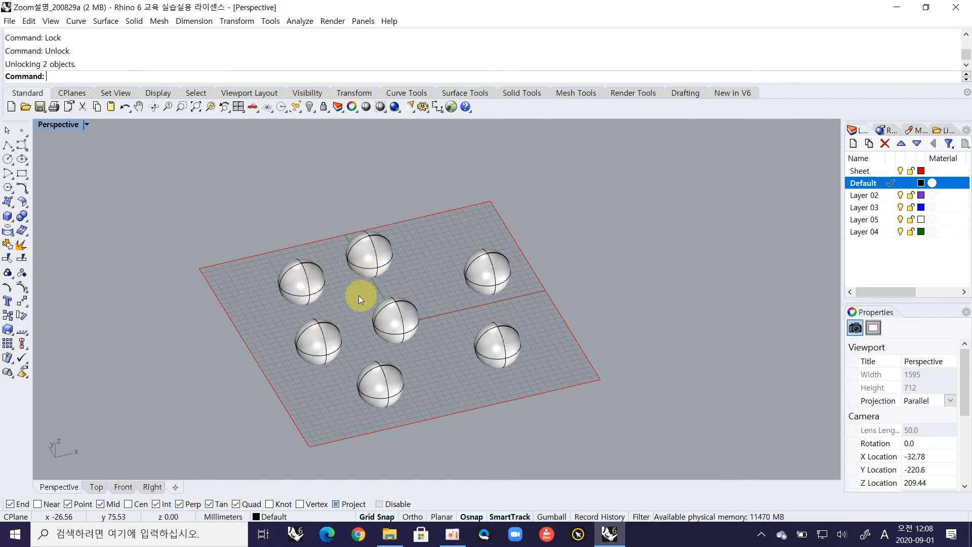
Shift the two unlocked spheres on the sheet to test that they can be moved.
mouse_move(305, 287)
mouse_down()
mouse_move(288, 280)
mouse_move(302, 283)
mouse_up()
click(379, 254)
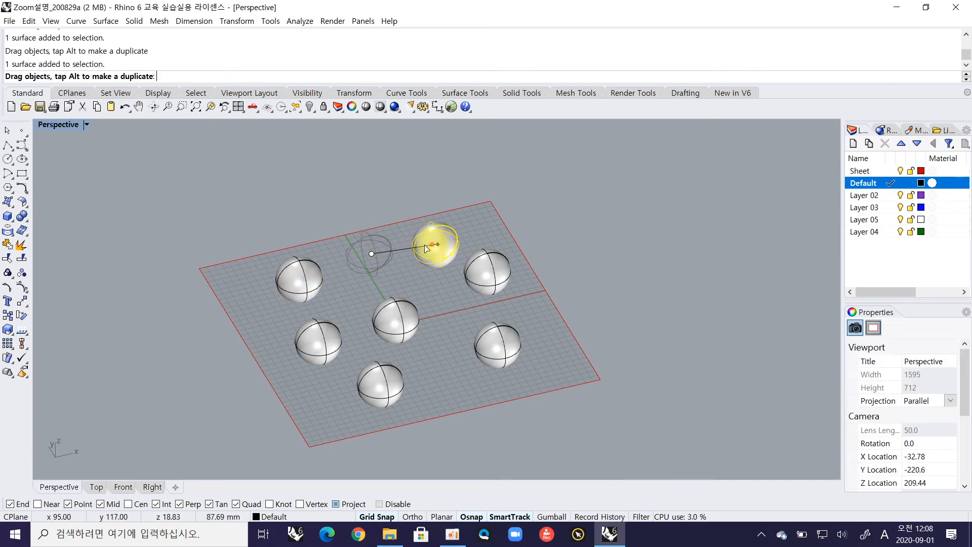